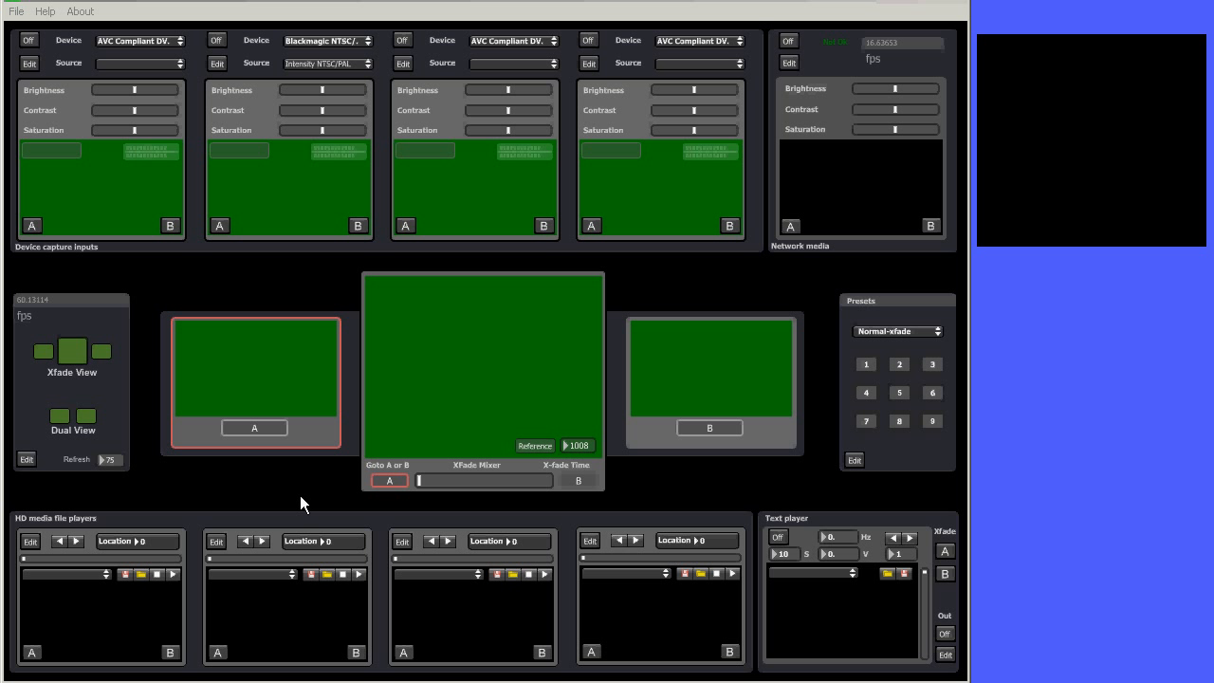
Select AVC Compliant DV Device as the first capture input's device and switch that input on
click(180, 43)
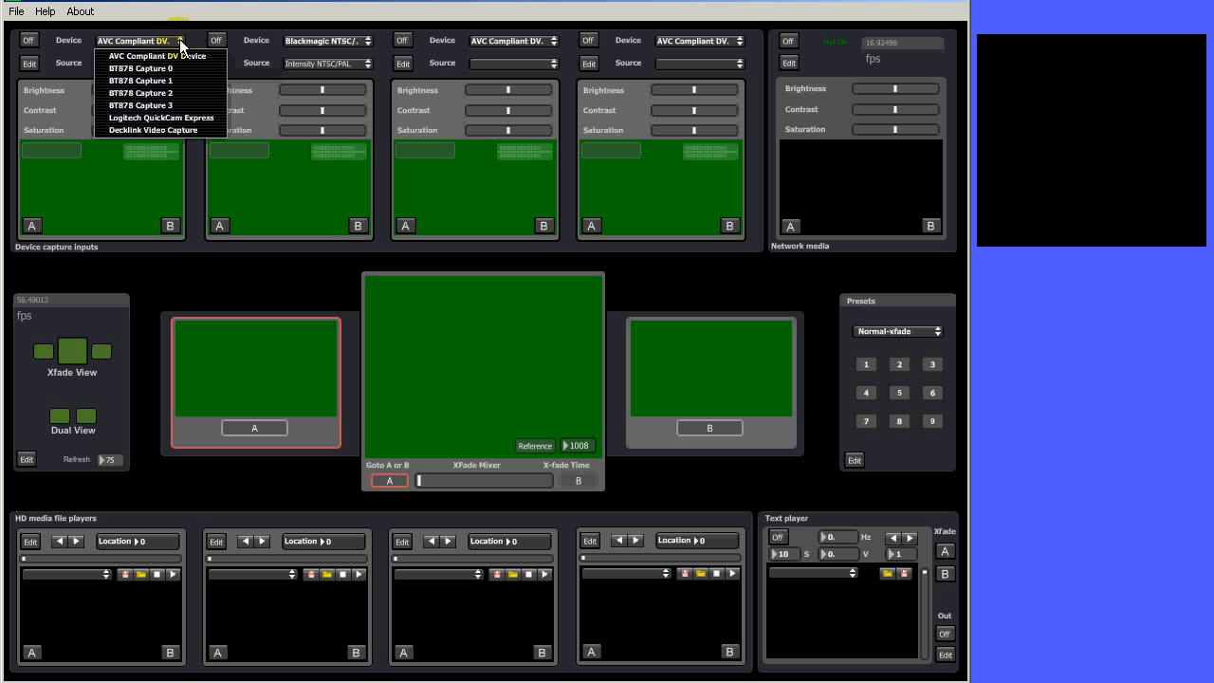
click(150, 55)
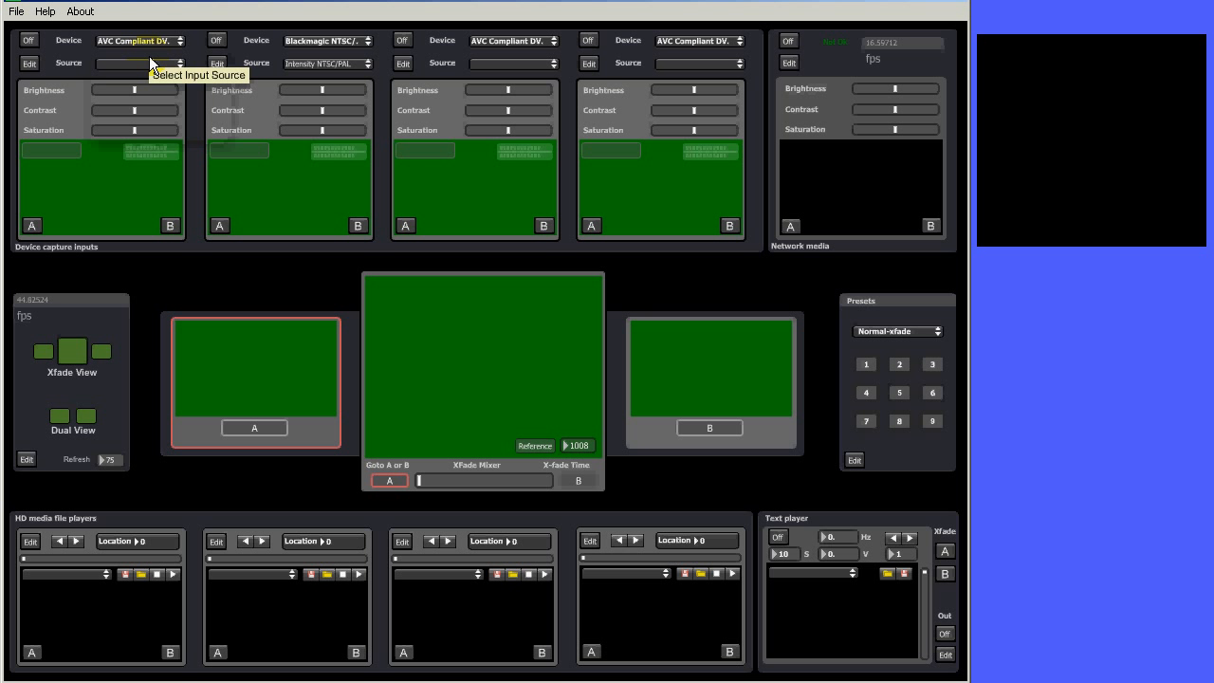
click(28, 40)
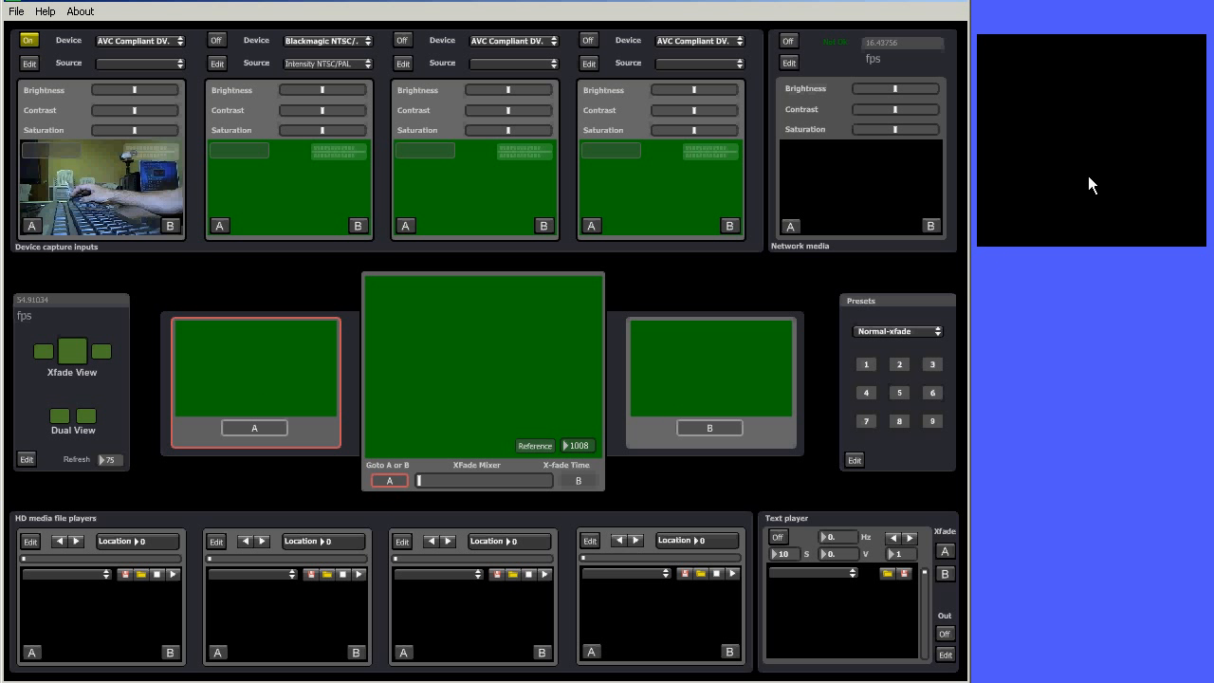
Route the first capture input to bus A, switch on the second capture input and route it to bus B
click(30, 228)
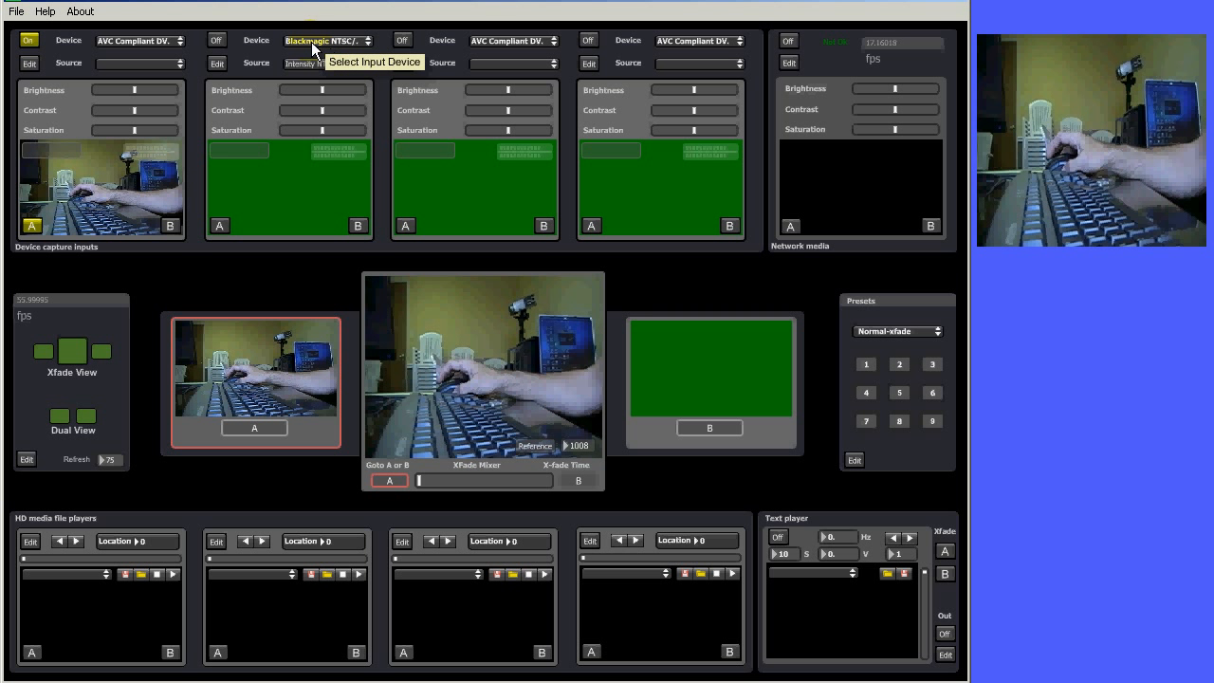
click(218, 40)
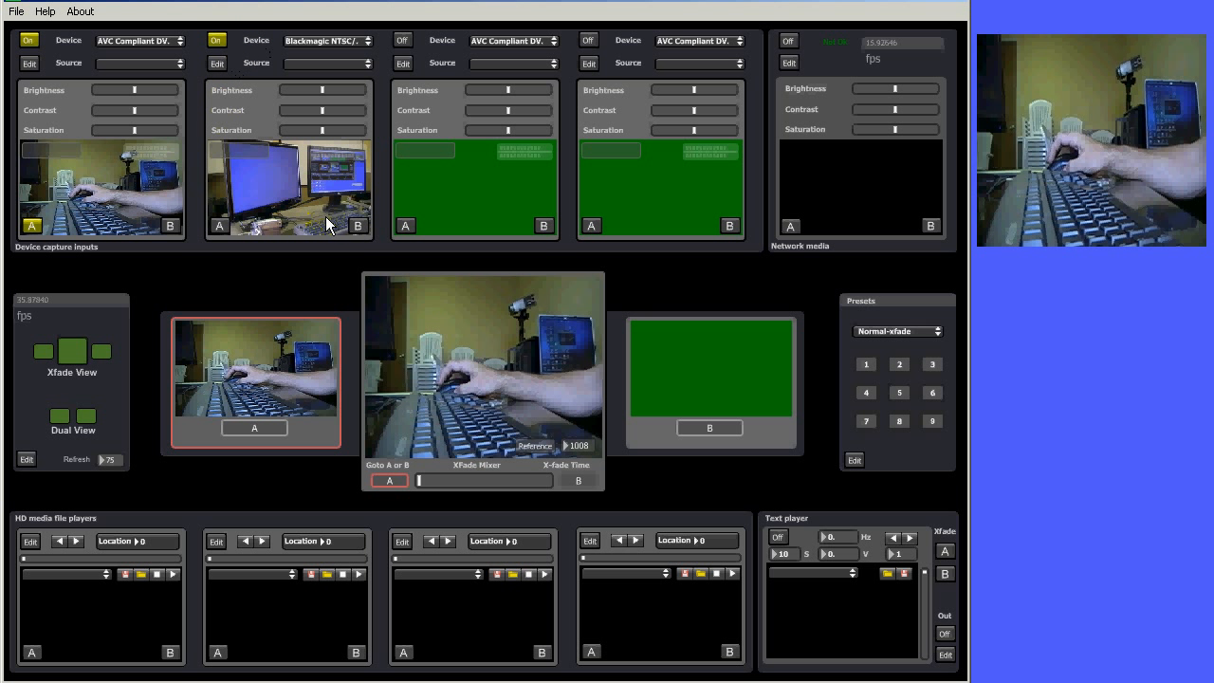
click(359, 227)
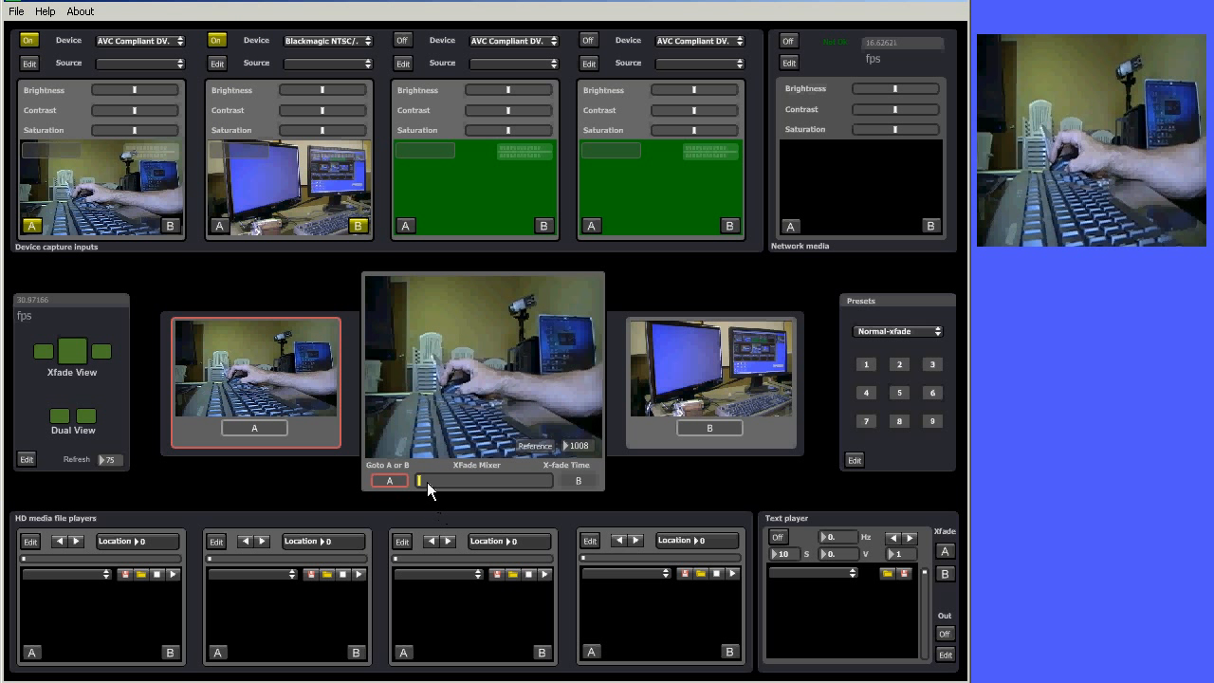
Slide the XFade Mixer from A toward B
drag(426, 481, 550, 484)
click(550, 485)
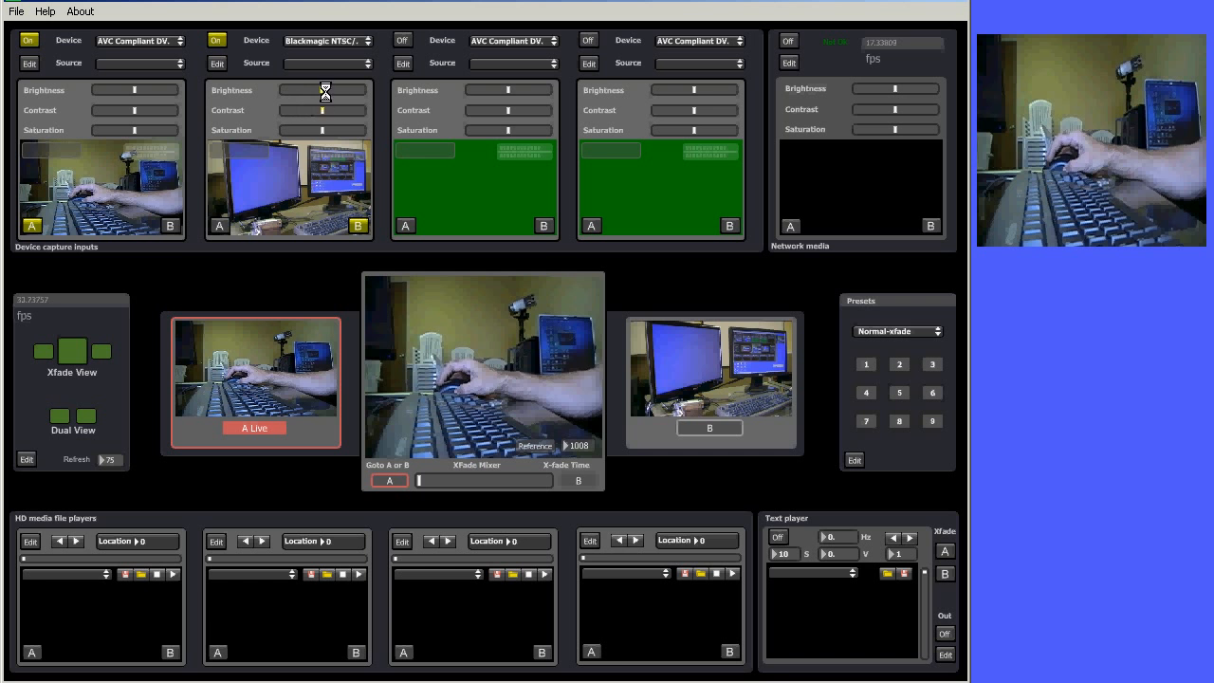
Raise the brightness of the second and first capture inputs
mouse_move(324, 90)
mouse_down()
mouse_move(338, 90)
mouse_move(330, 111)
mouse_up()
drag(159, 89, 153, 86)
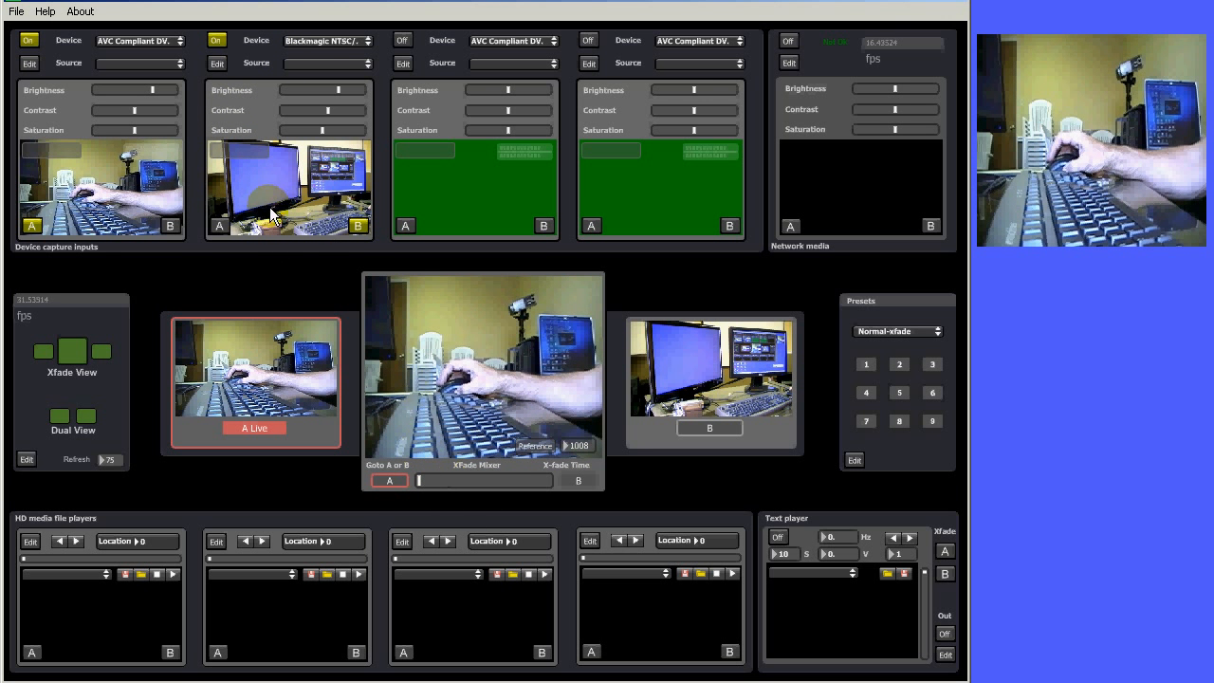
Reassign the buses so the second capture input feeds A and the first capture input feeds B
click(219, 225)
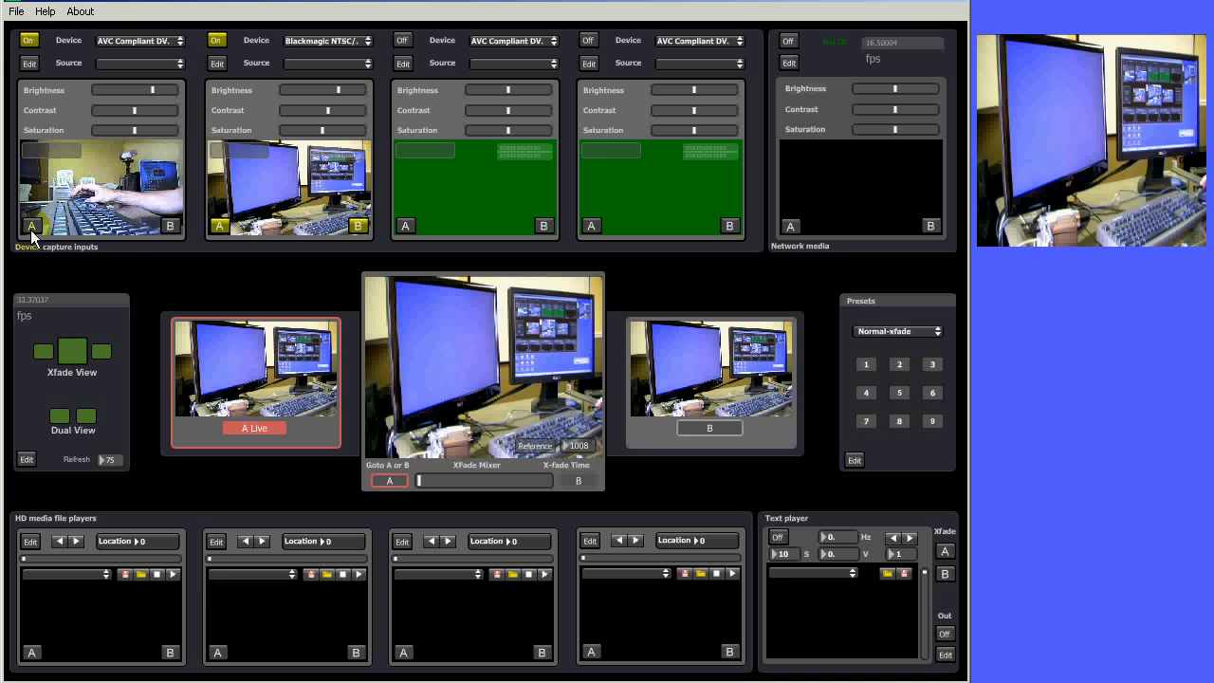
click(31, 226)
click(220, 226)
click(169, 226)
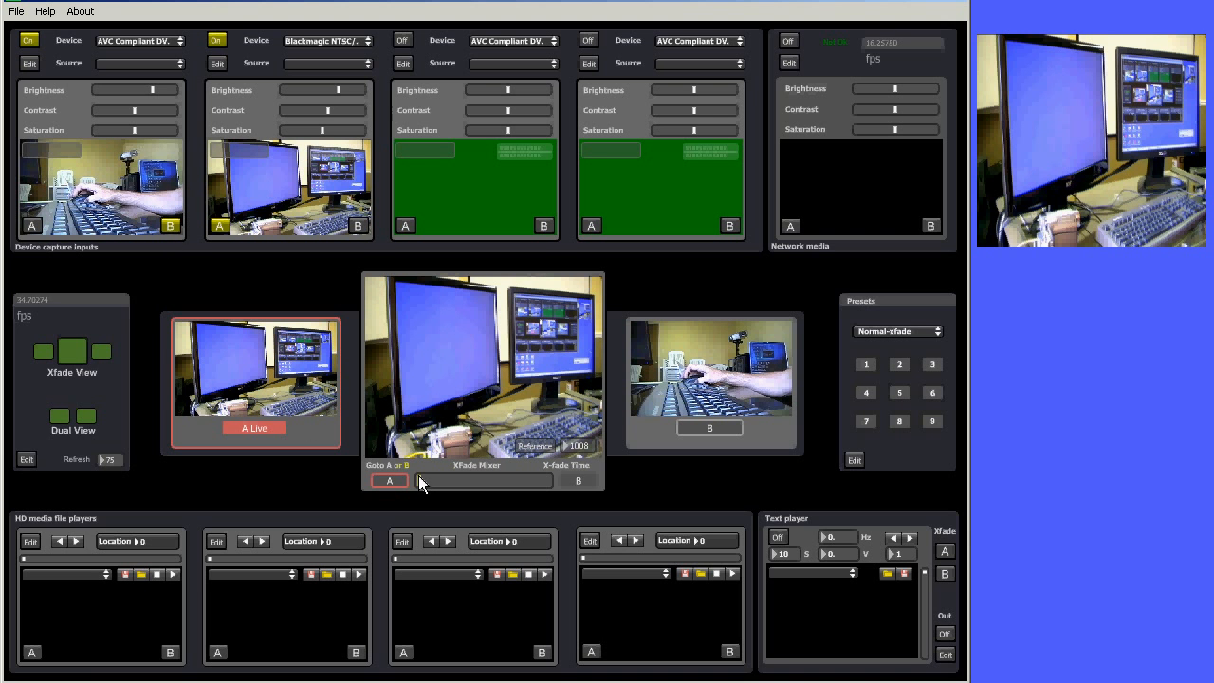
Switch the program output between A and B with the XFade Mixer and the Goto A or B controls, ending on A
drag(418, 480, 564, 484)
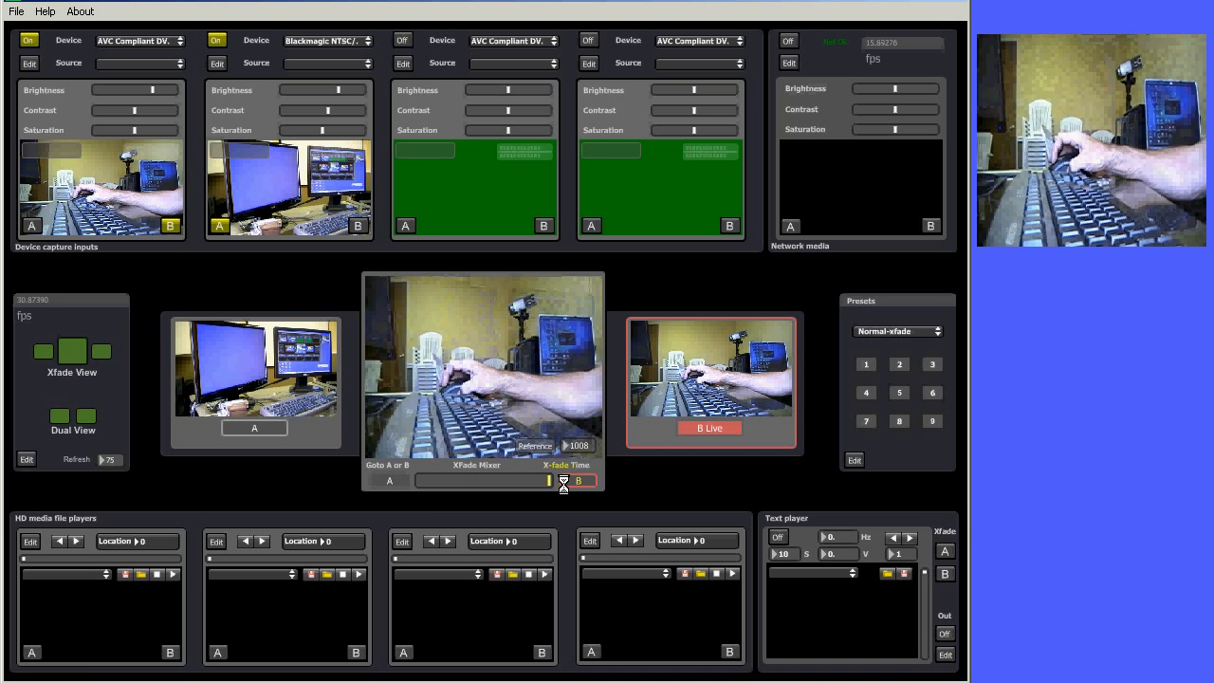
click(392, 480)
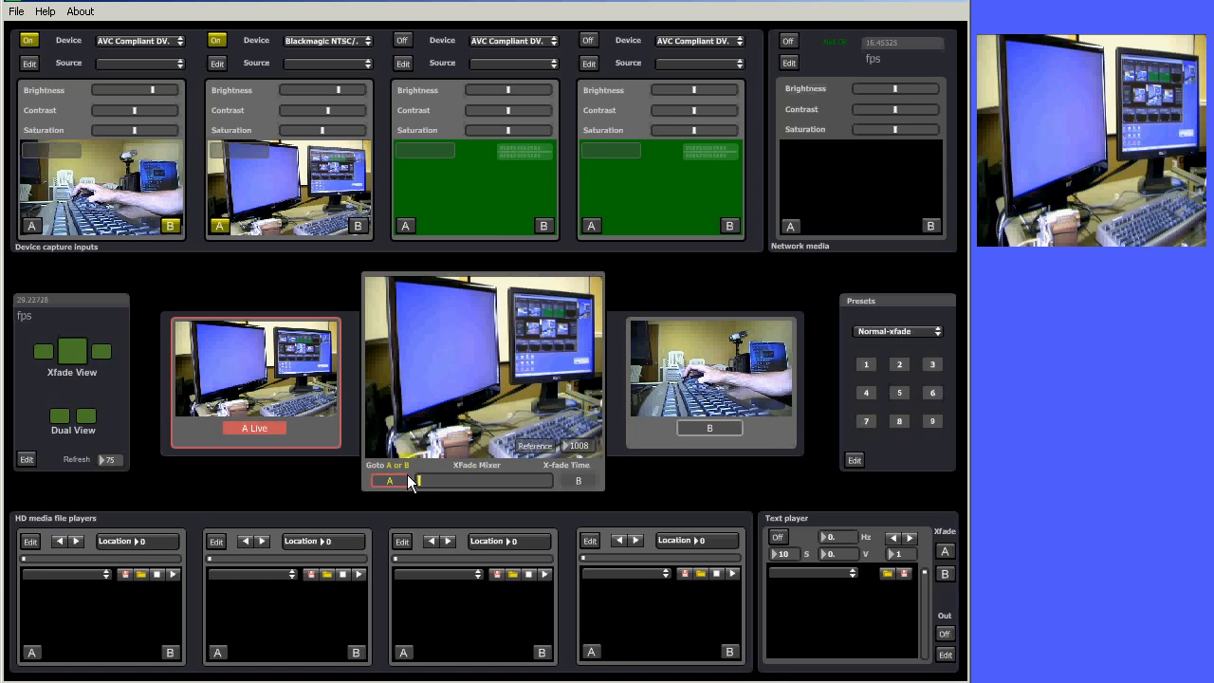
click(577, 481)
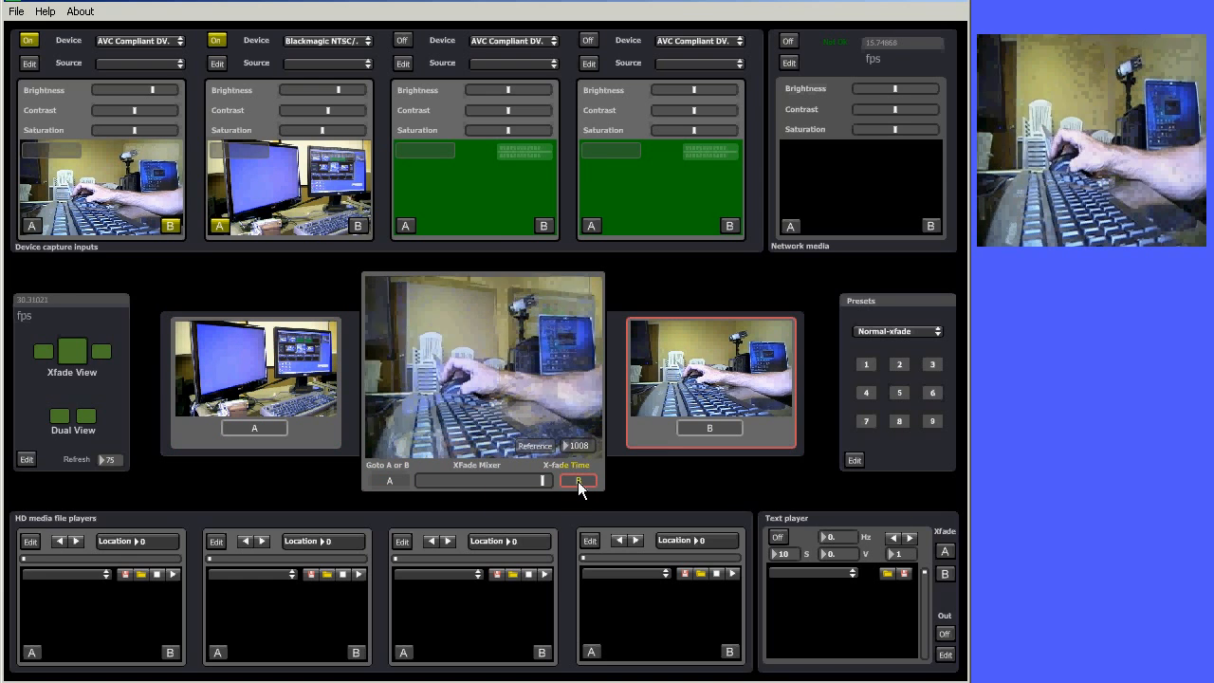
click(389, 480)
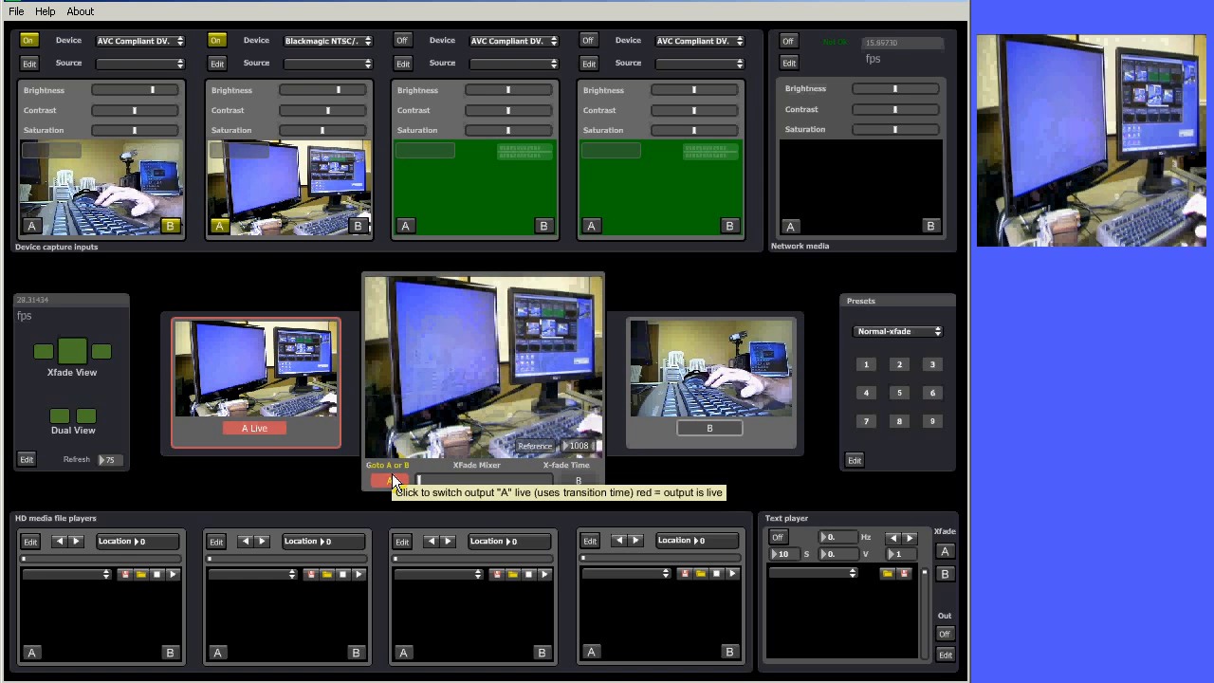
key(space)
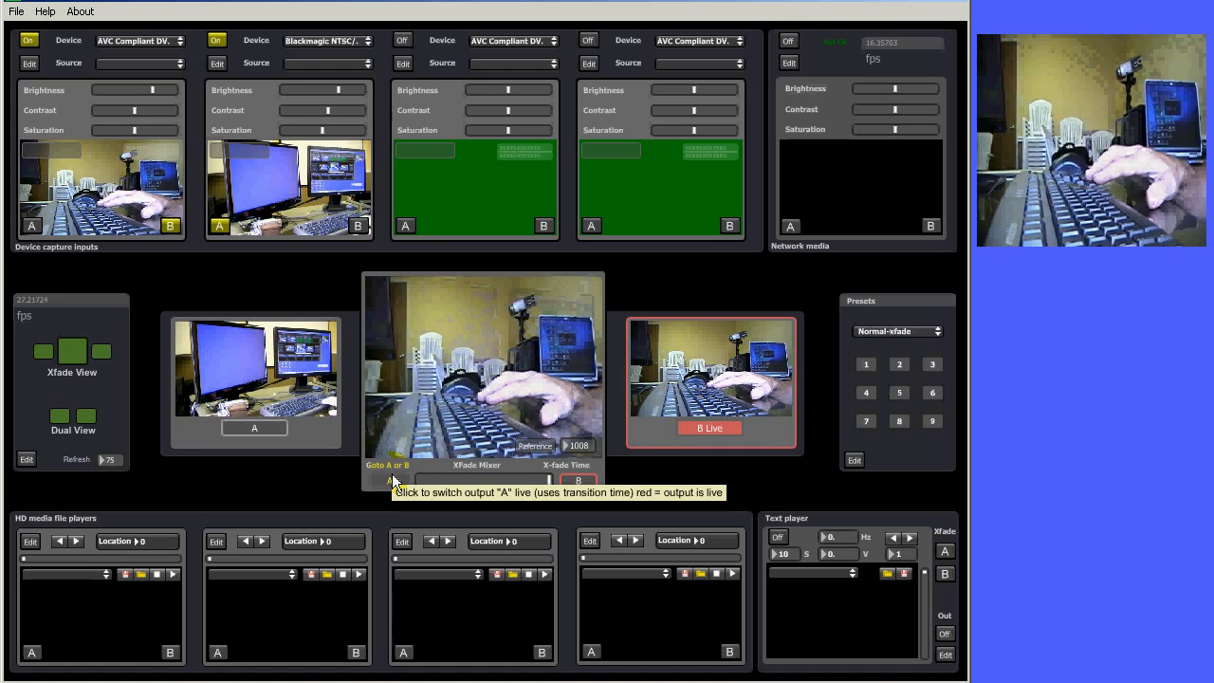
click(391, 475)
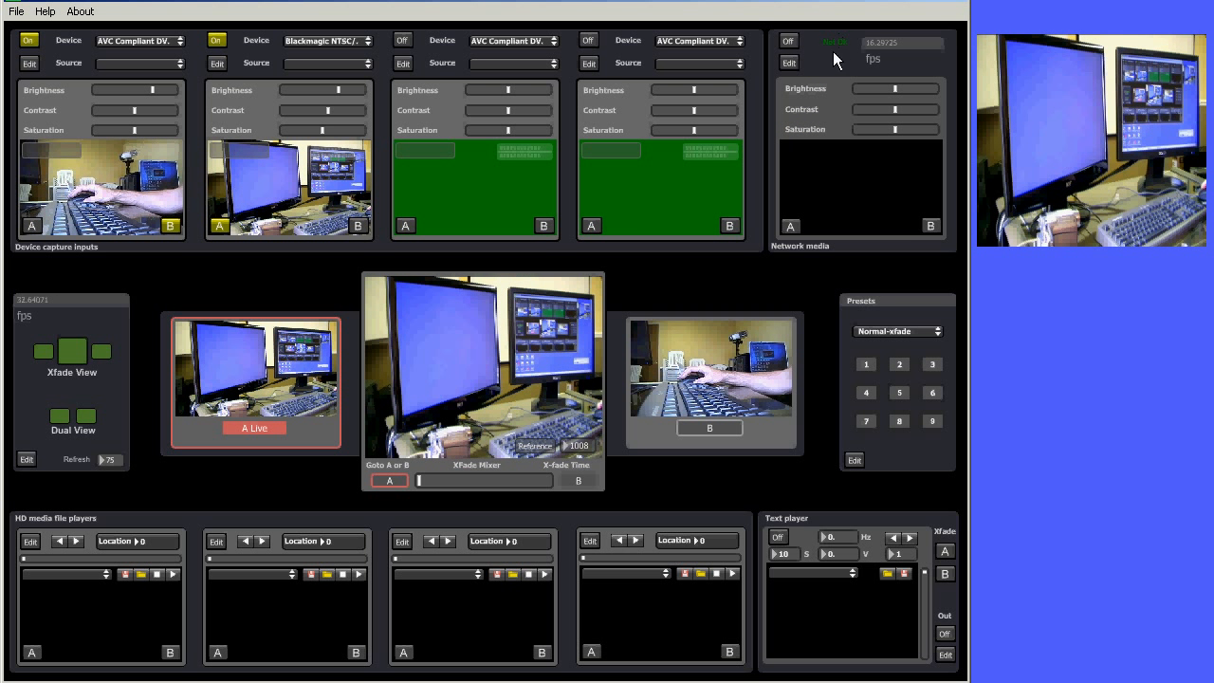
Switch on the network media input, route it to bus A and raise its brightness
click(788, 42)
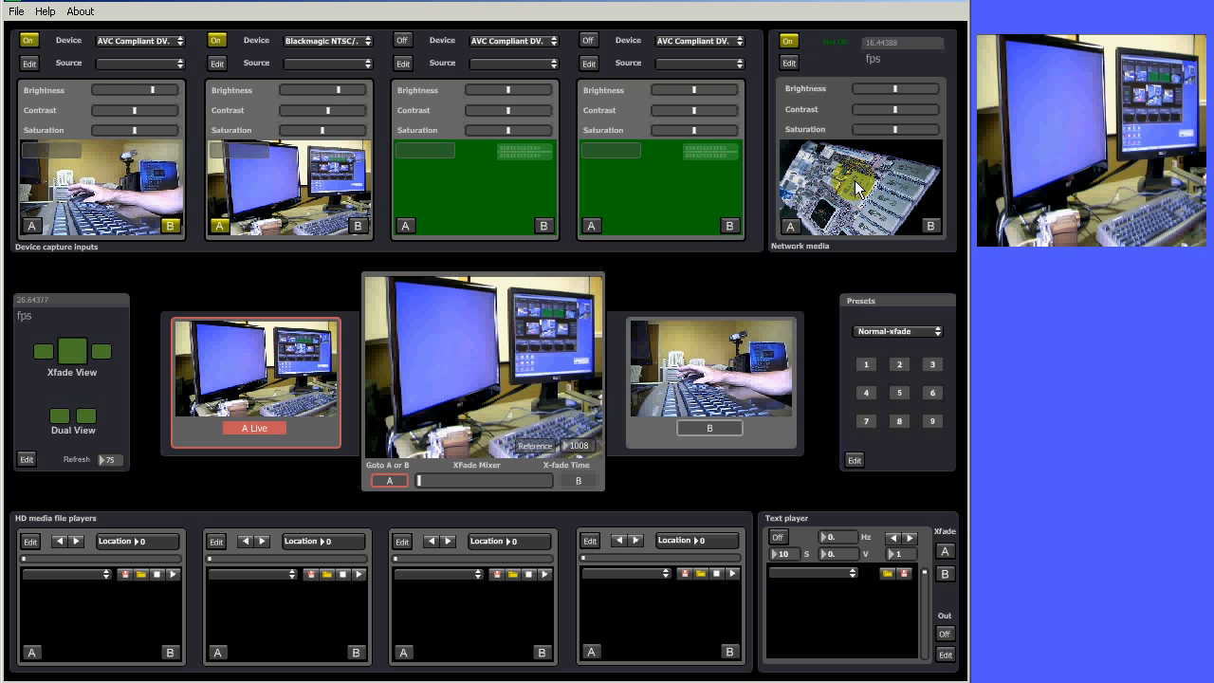
click(795, 228)
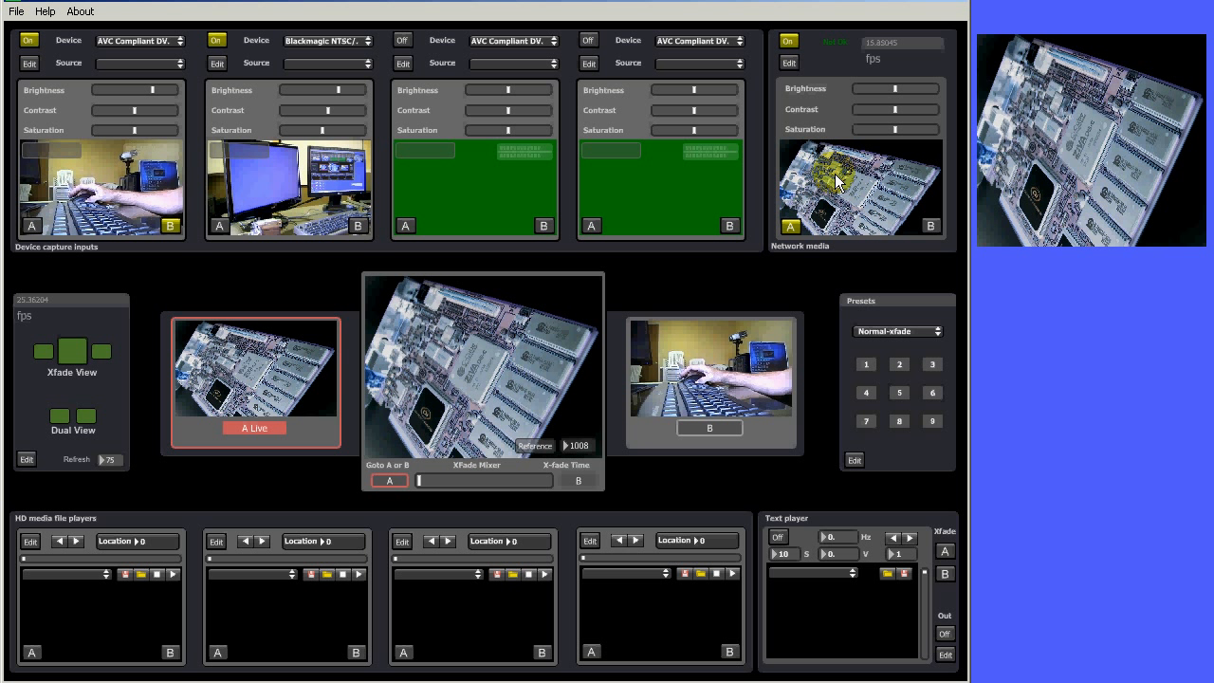
click(904, 88)
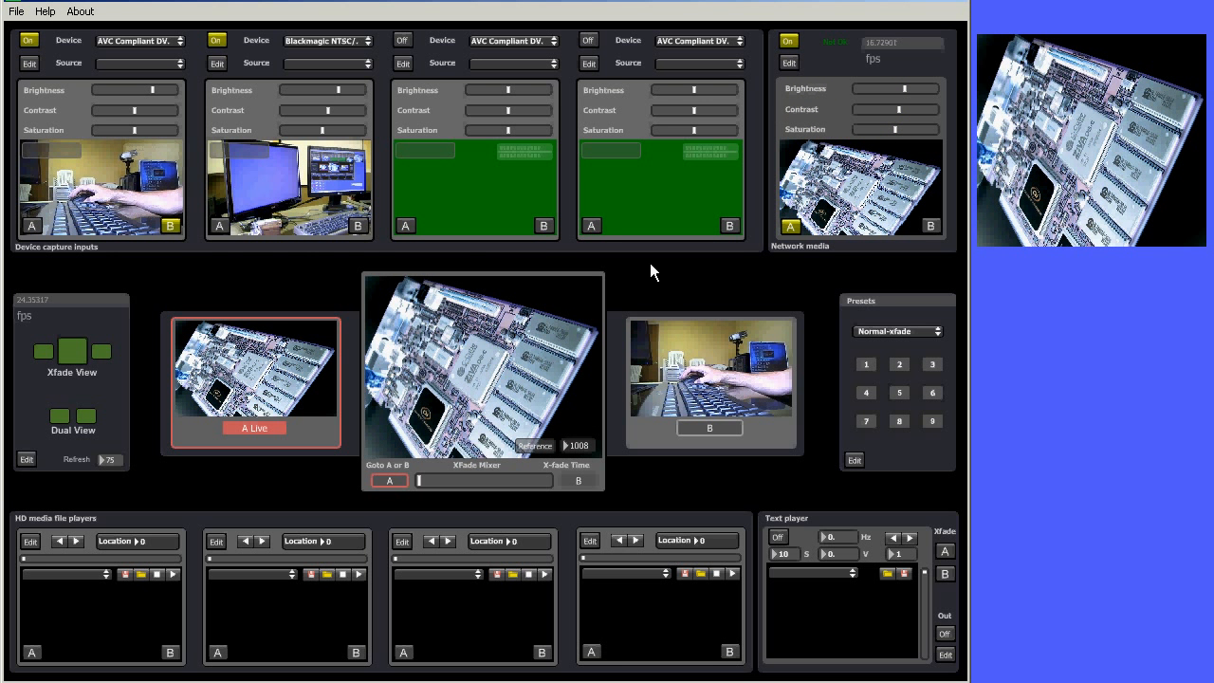
Cycle bus A through the second capture input, the first capture input and back to the network media input
click(217, 227)
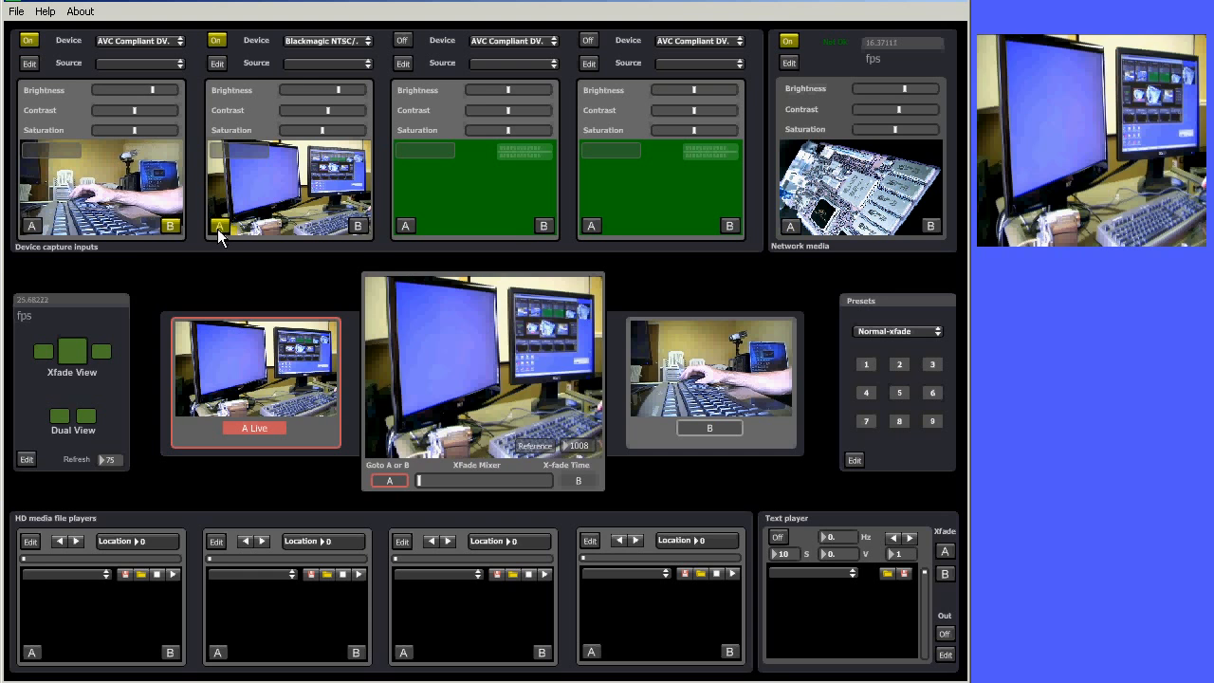
click(68, 227)
click(210, 225)
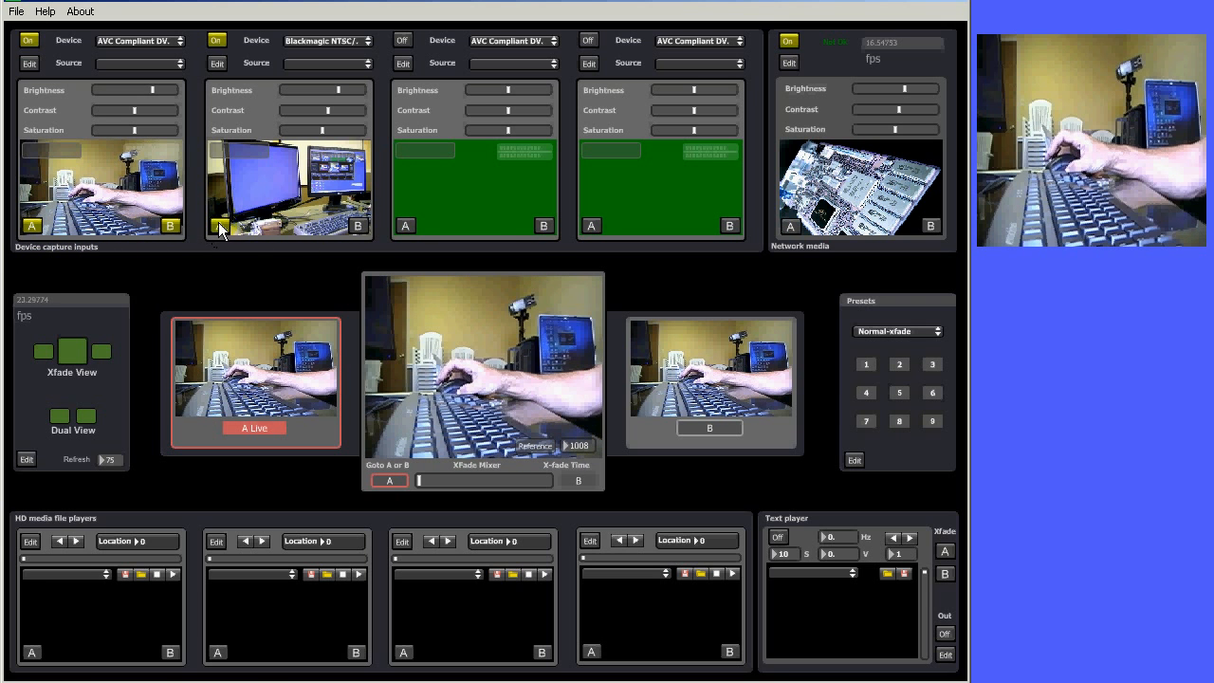
click(791, 226)
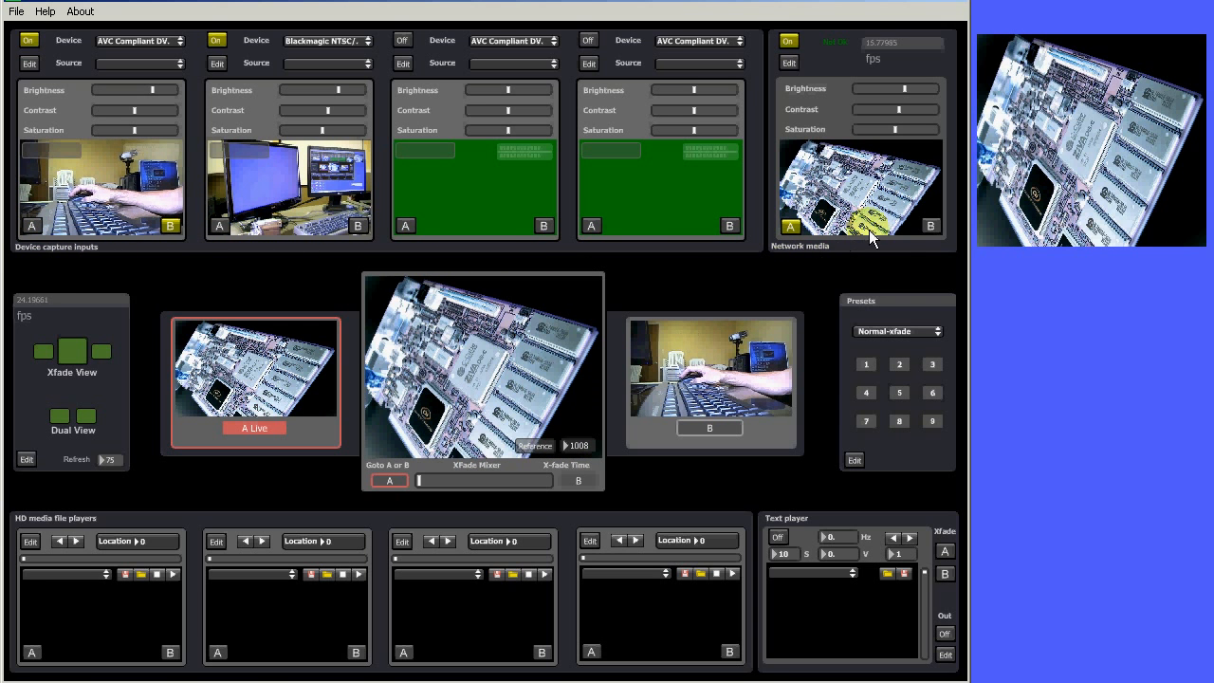
Route the second capture input to bus B and switch off the network media input
click(357, 226)
mouse_move(417, 480)
mouse_down()
mouse_move(548, 480)
mouse_move(412, 485)
mouse_up()
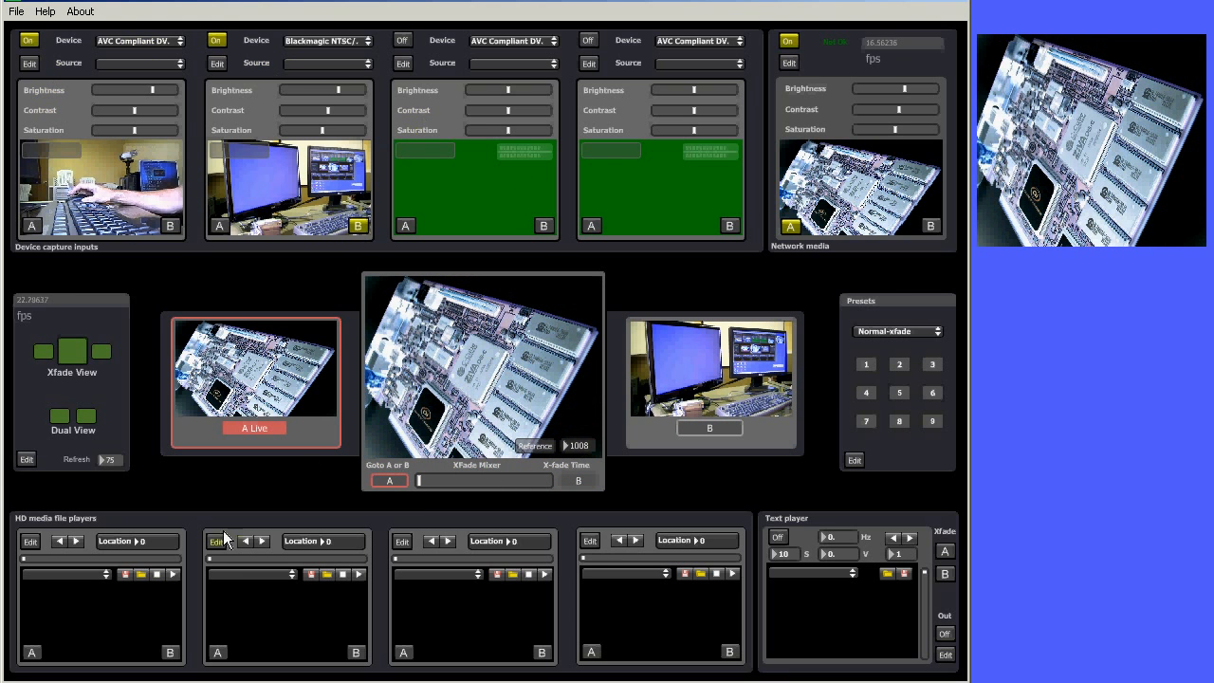
click(787, 40)
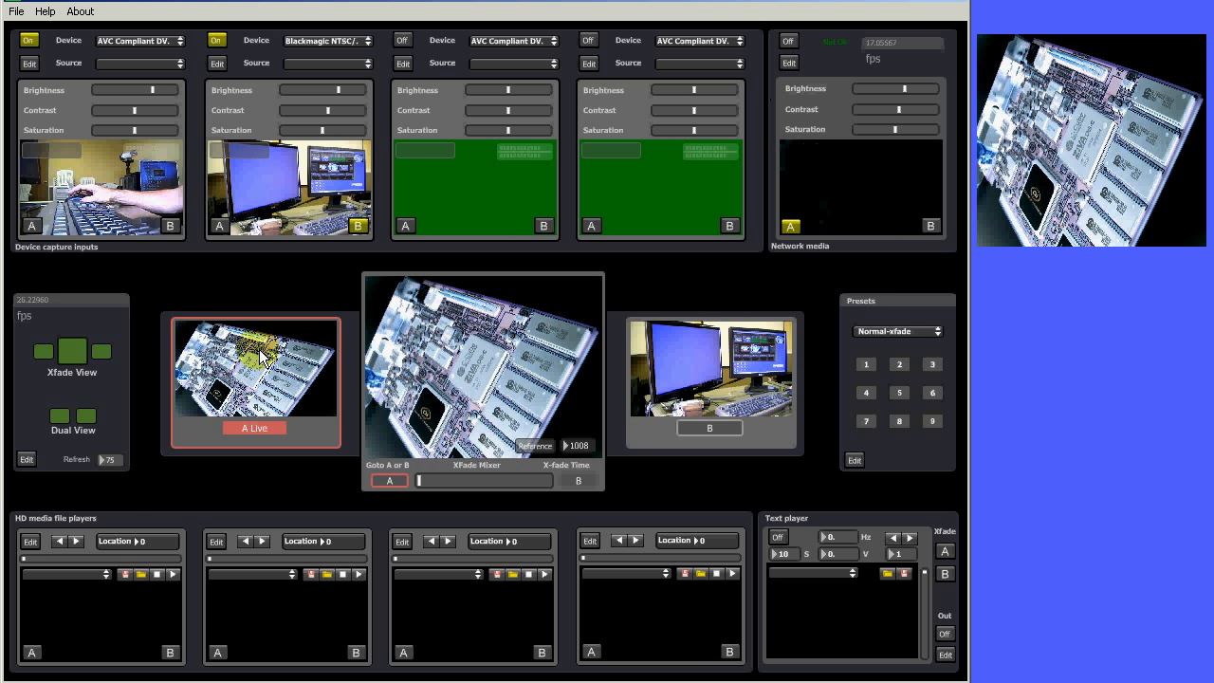
Open the first media player's file browser and navigate to the Movies folder on Local Disk (D:)
click(126, 577)
click(401, 237)
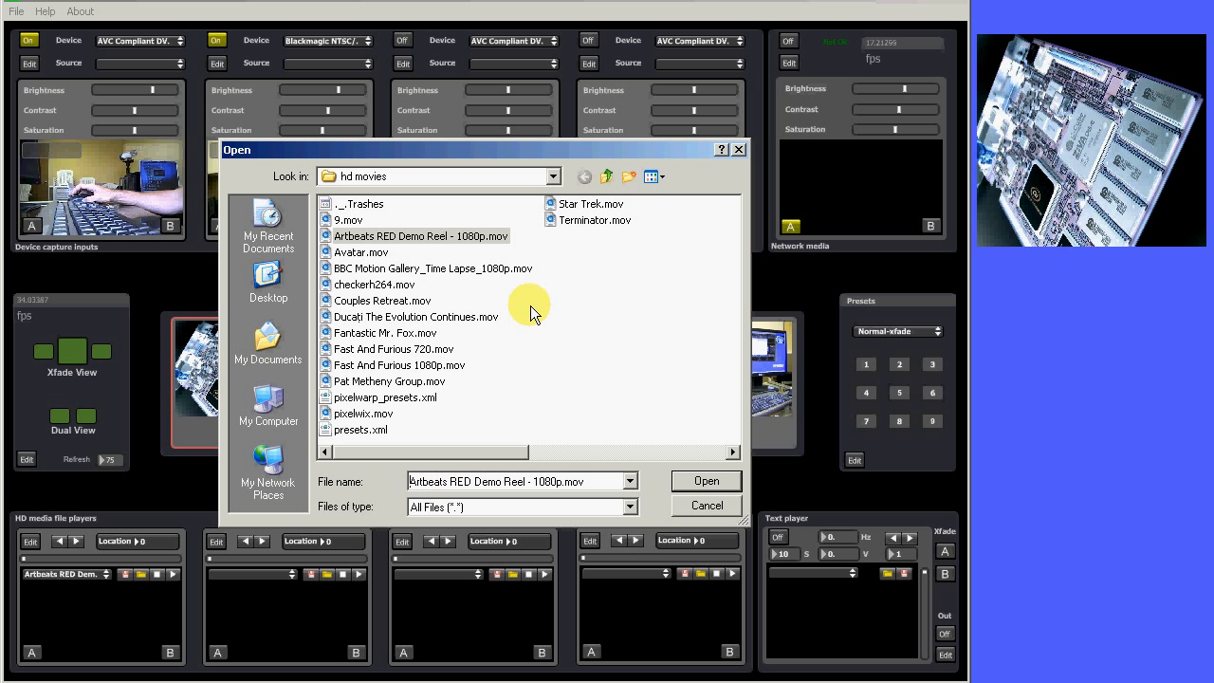
click(502, 178)
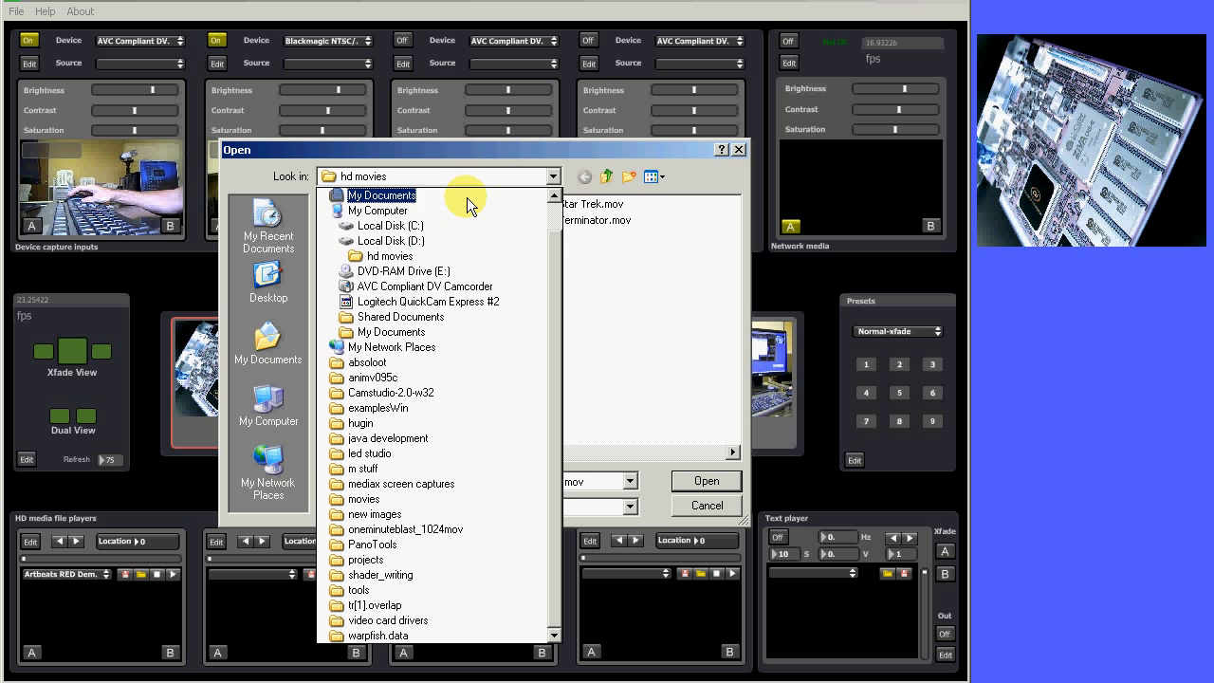
click(406, 242)
double_click(351, 253)
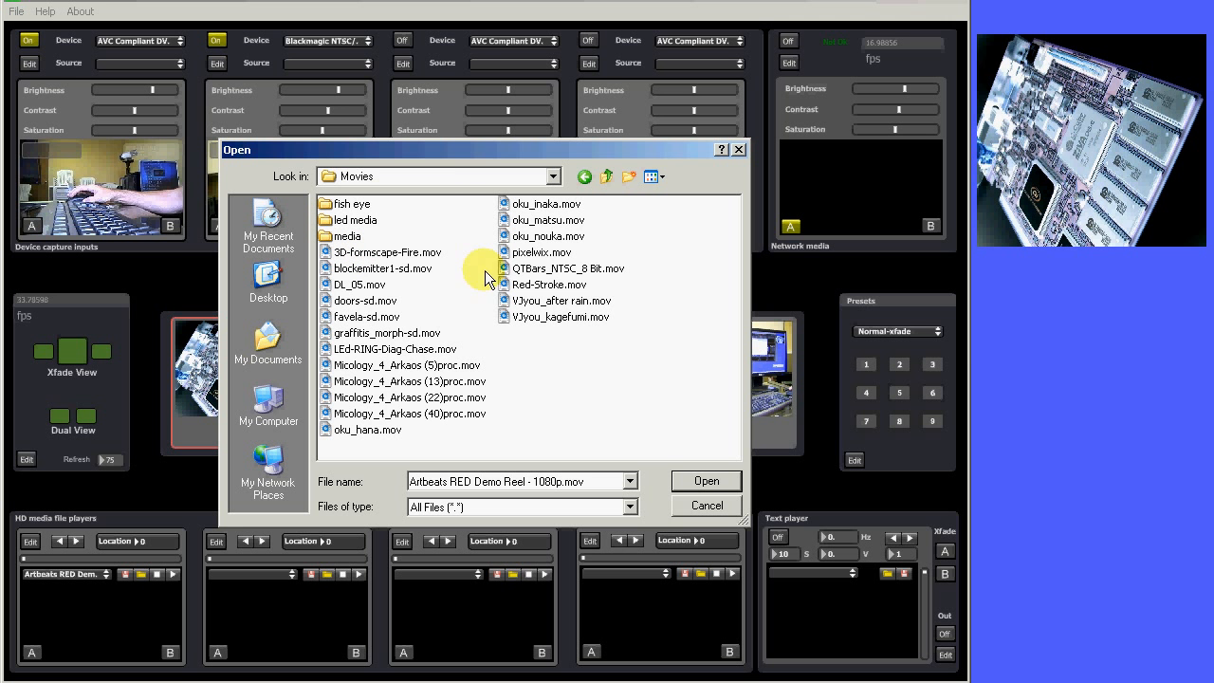
Add oku_nouka.mov, VJyou_after rain.mov and doors-sd.mov to the first media player's playlist and close the browser
drag(531, 236, 141, 597)
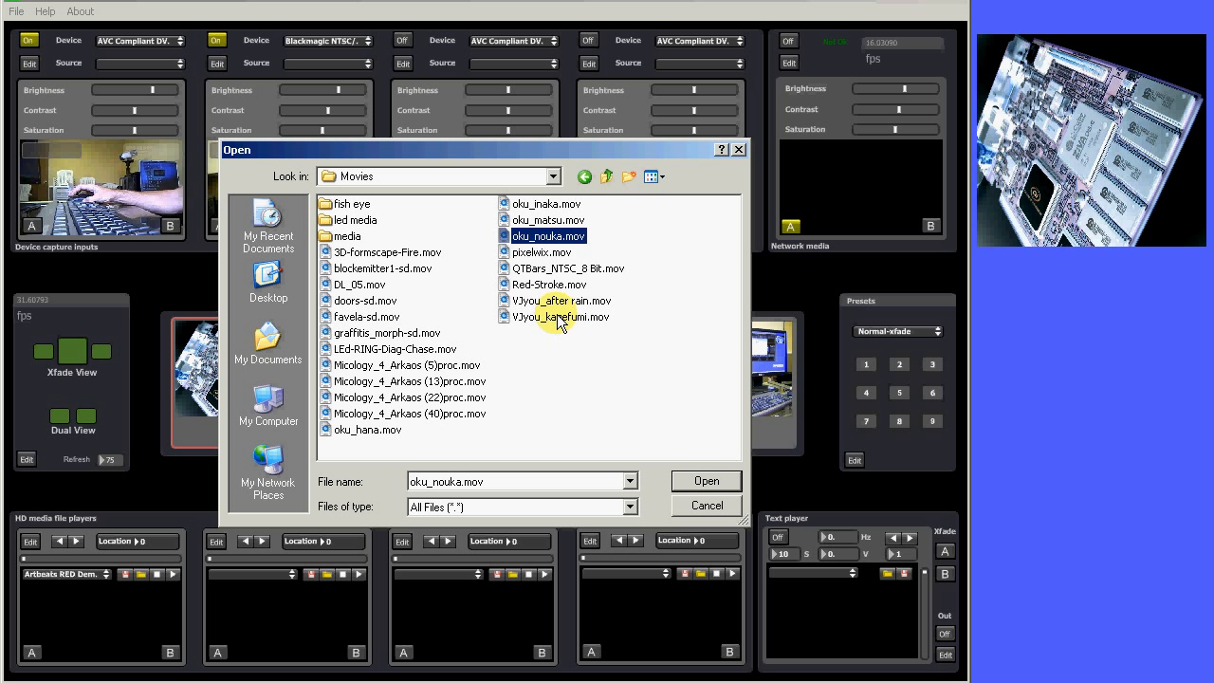
drag(556, 301, 136, 629)
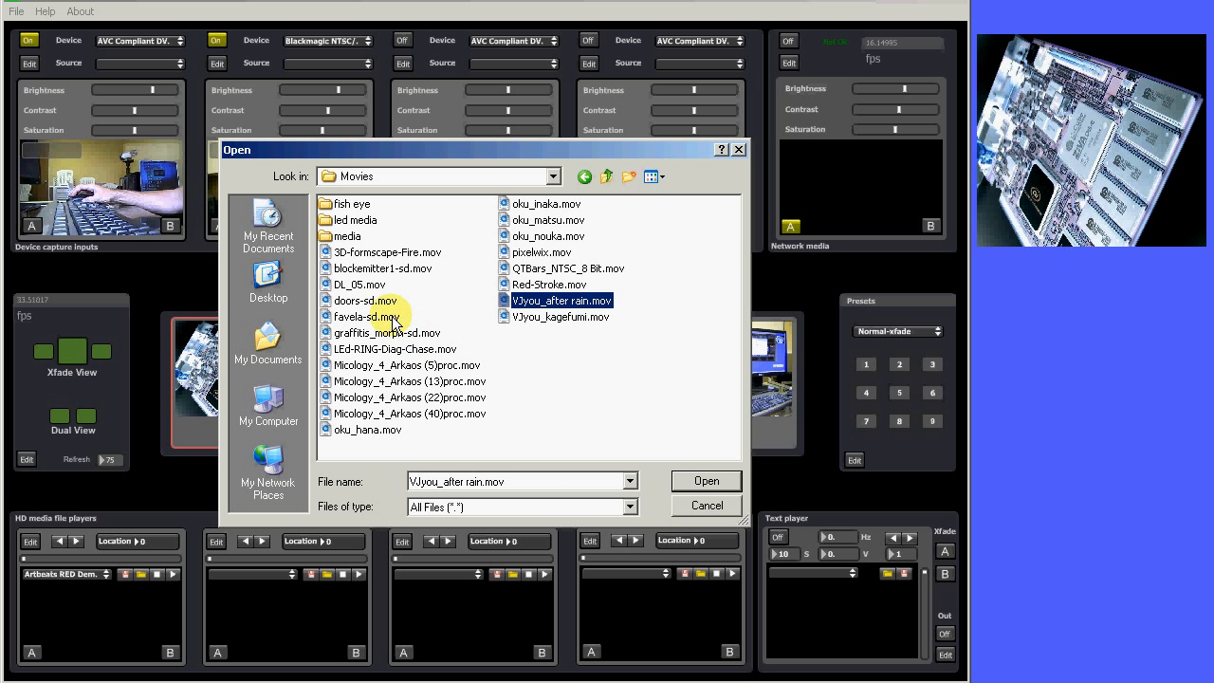
drag(365, 300, 122, 641)
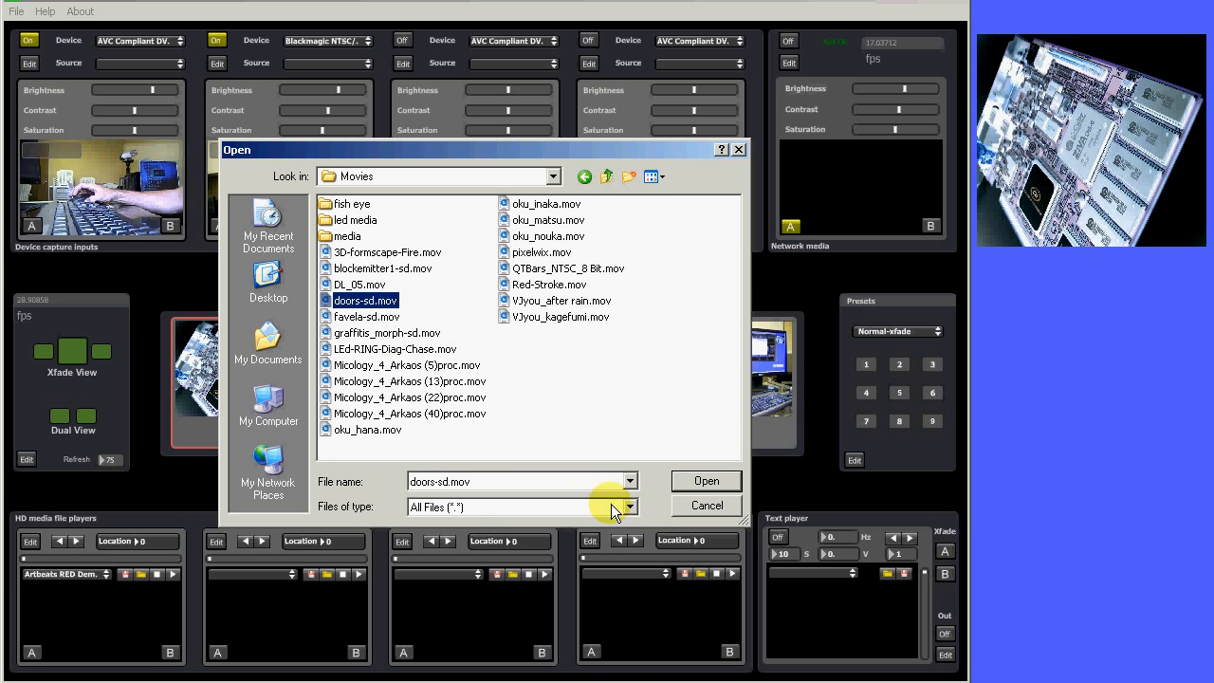
click(706, 506)
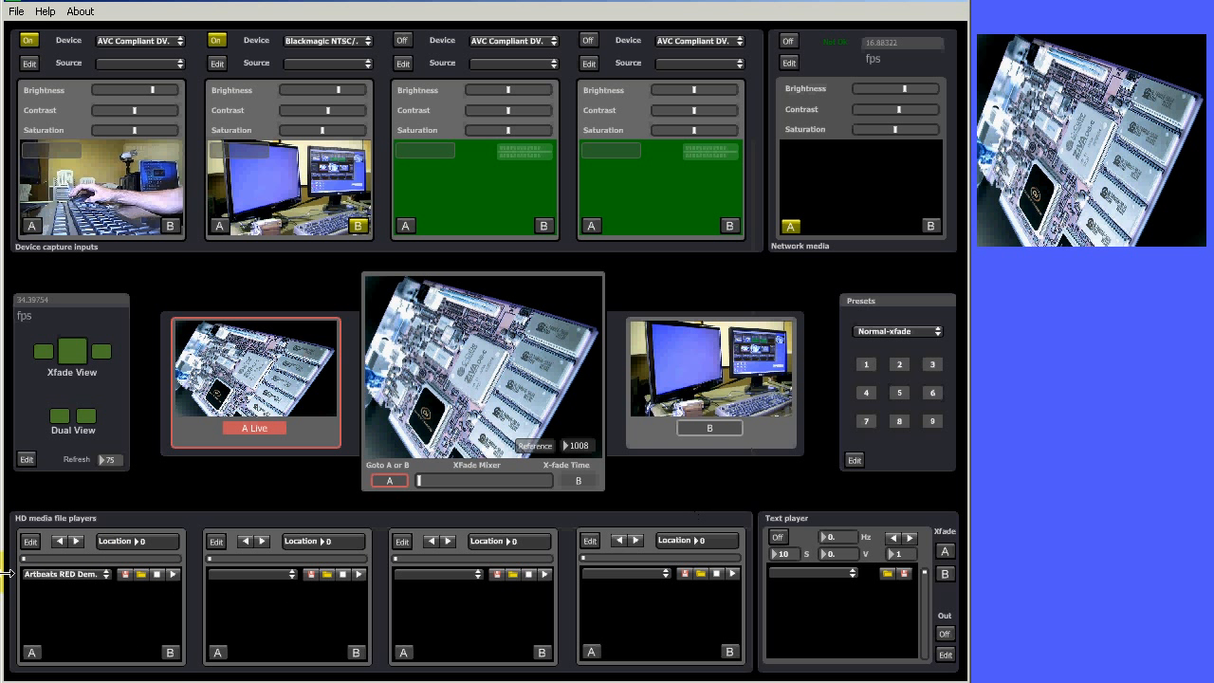
Play Artbeats RED Demo Reel - 1080p.mov in the first media player and toggle the player onto bus A and off again
click(92, 573)
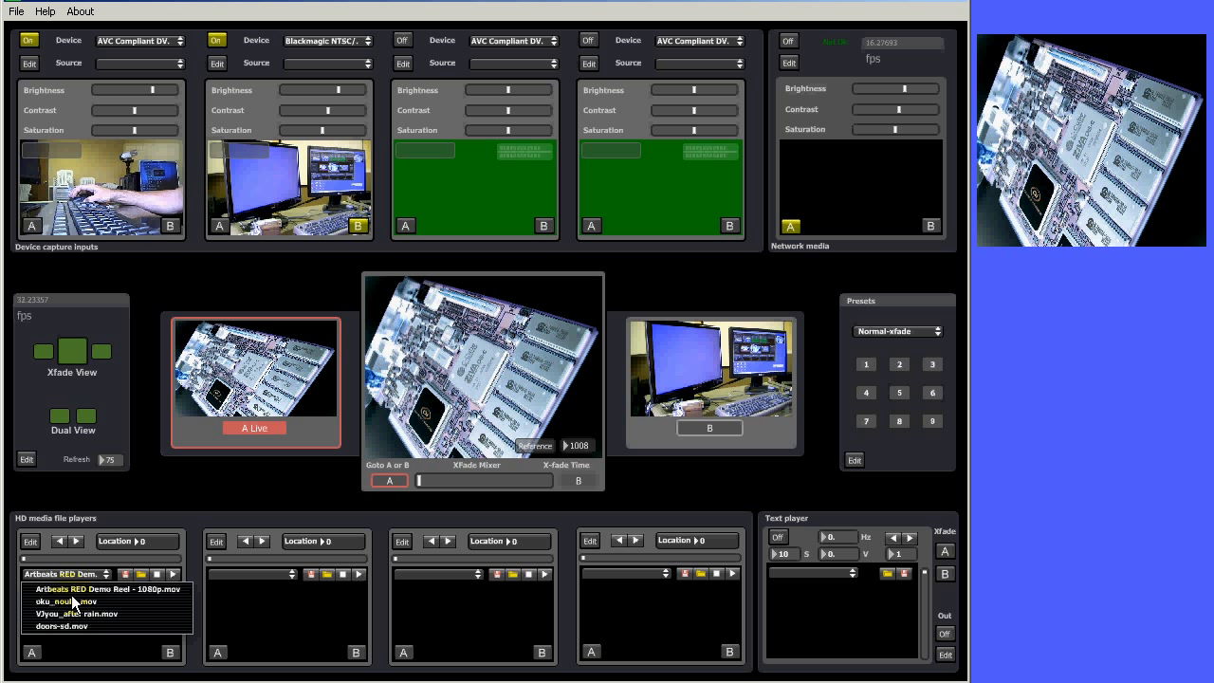
click(76, 590)
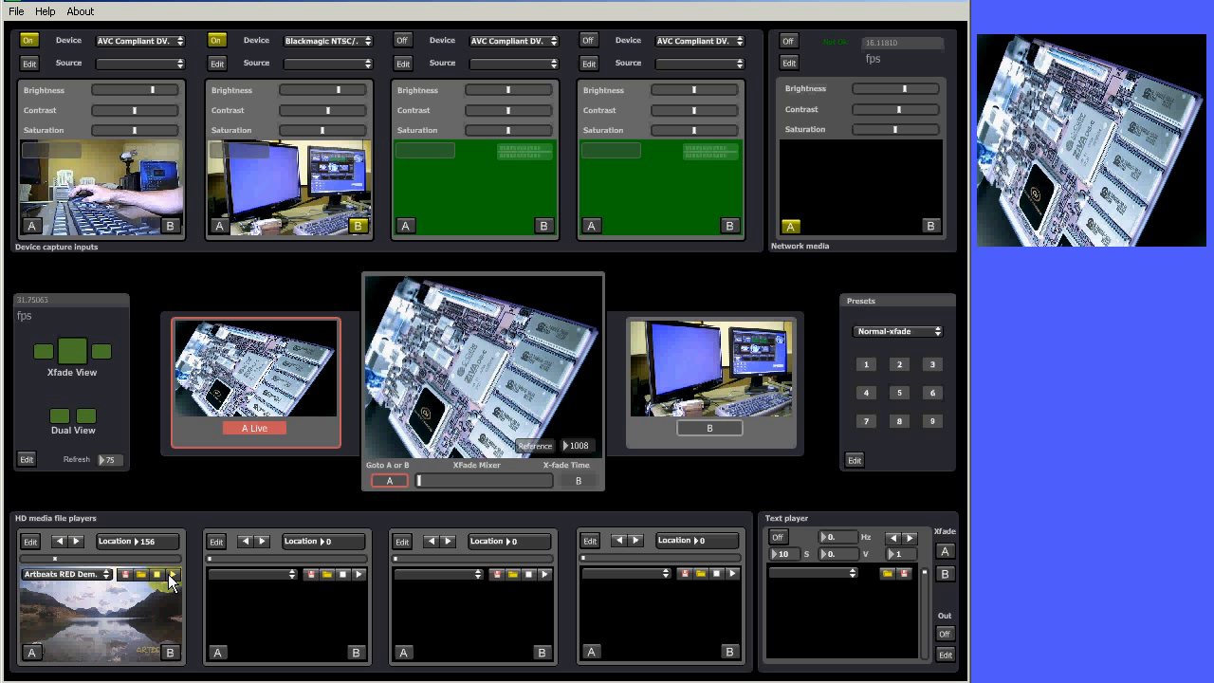
click(30, 652)
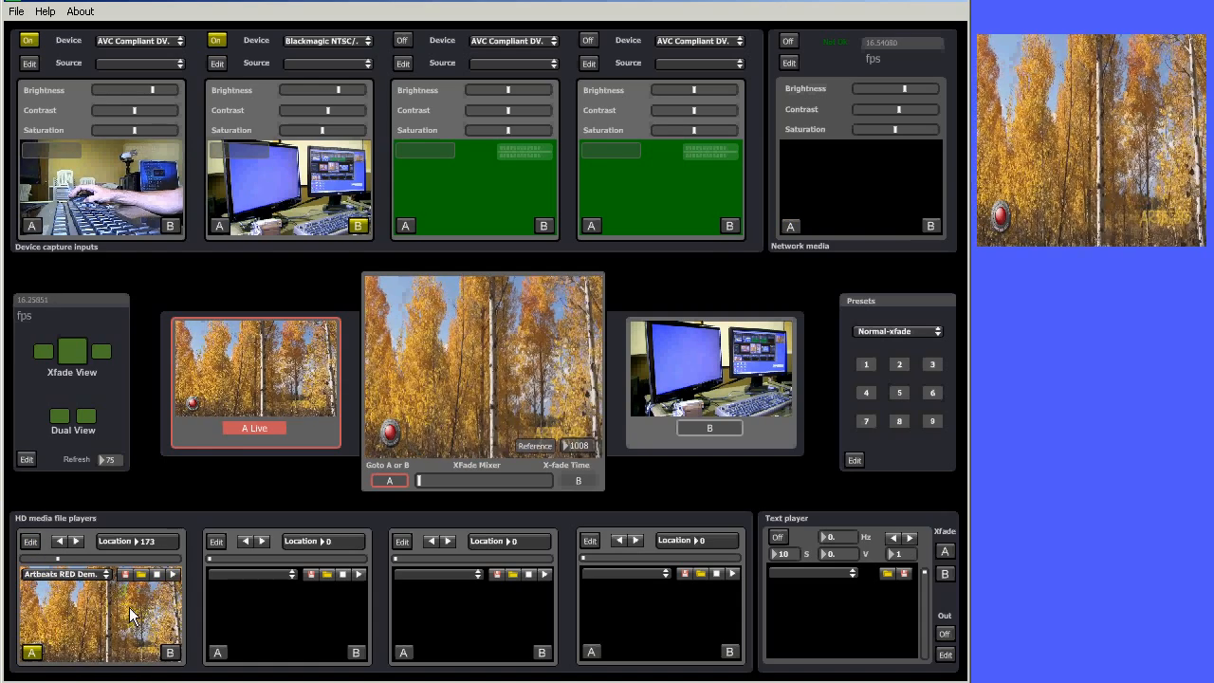
click(33, 653)
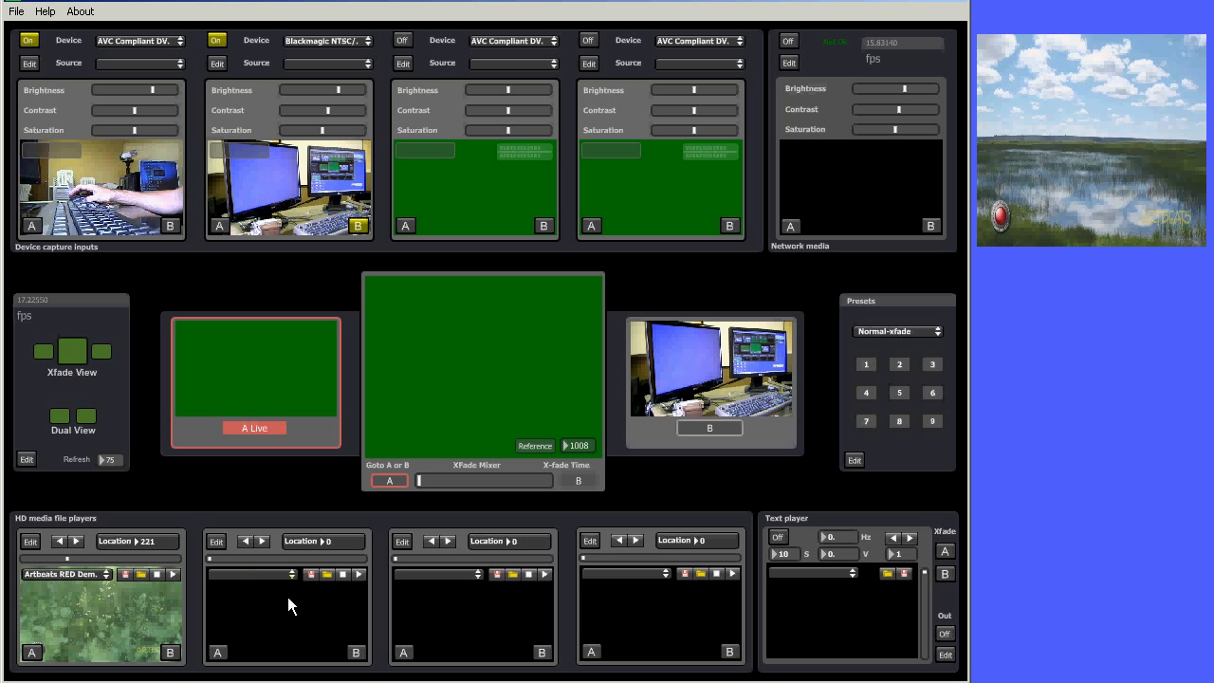
Step the first media player forward to VJyou_after rain.mov and put that player on bus A
click(30, 541)
click(42, 654)
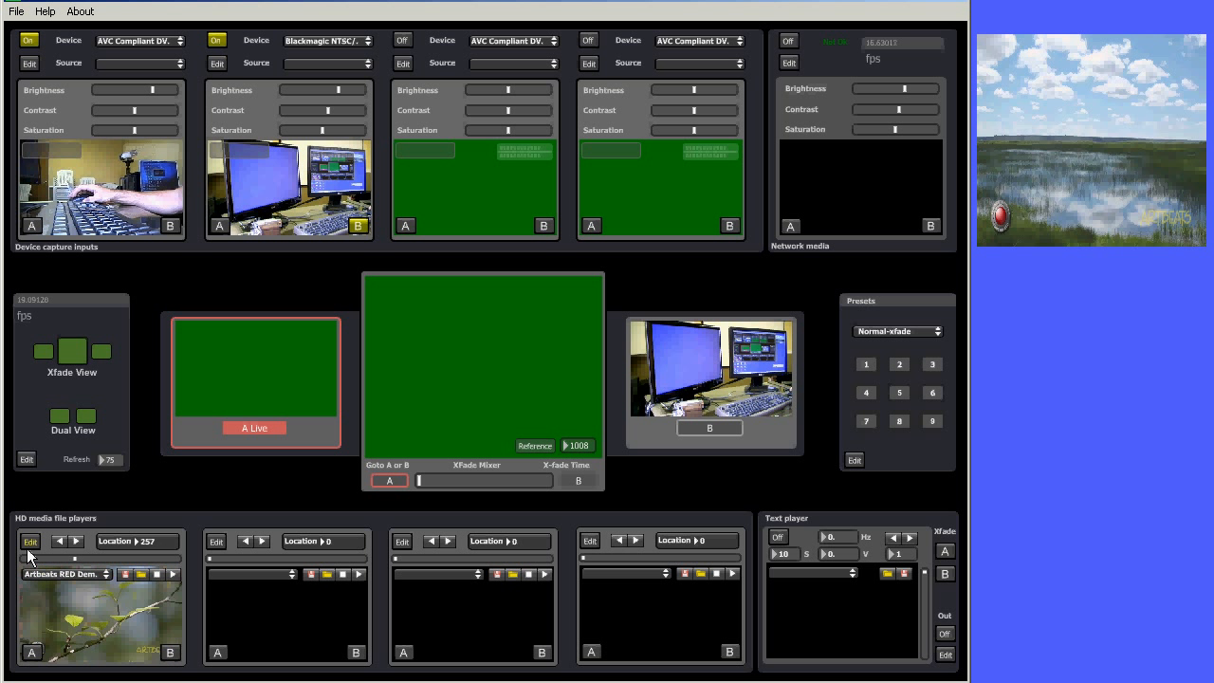
click(30, 542)
click(34, 654)
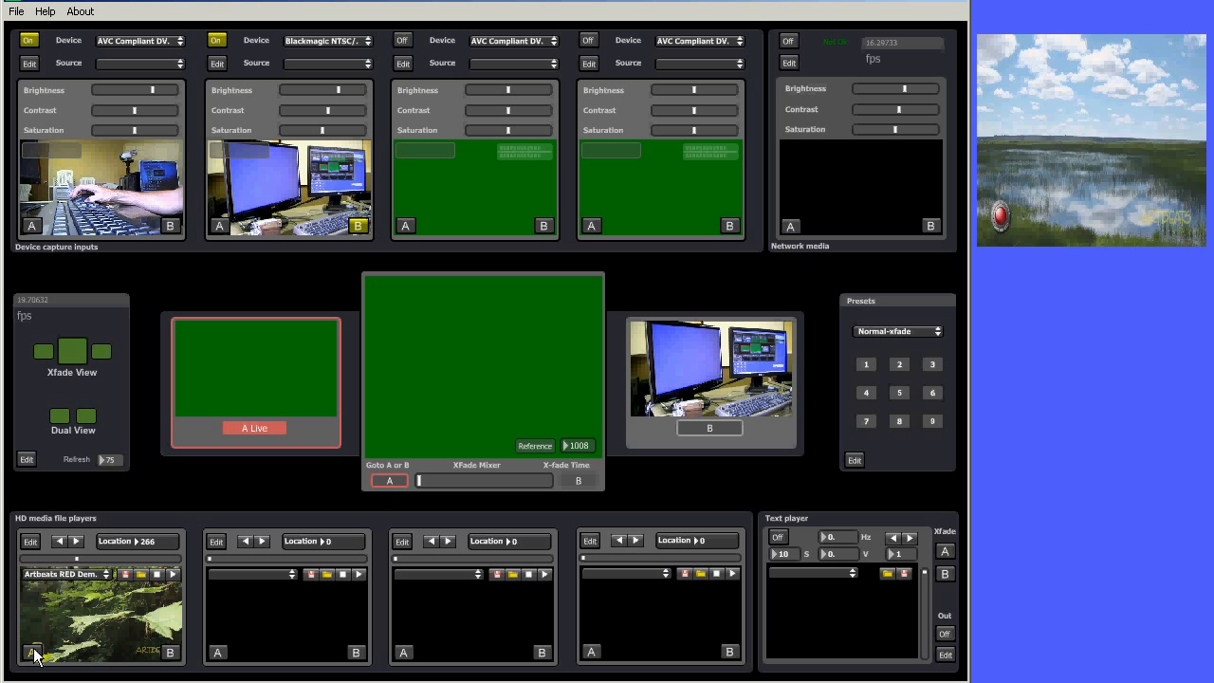
click(76, 542)
click(76, 541)
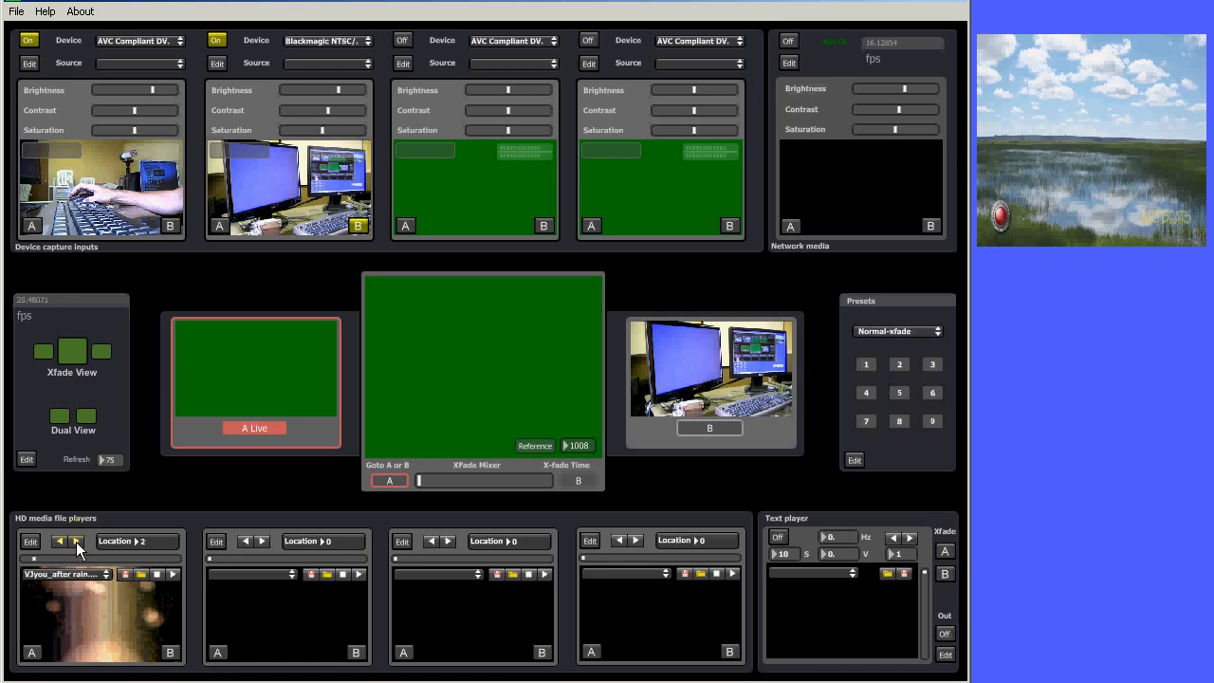
click(76, 541)
click(32, 652)
Step through the first player's playlist and choose Artbeats RED Demo Reel - 1080p.mov from its file list
click(60, 542)
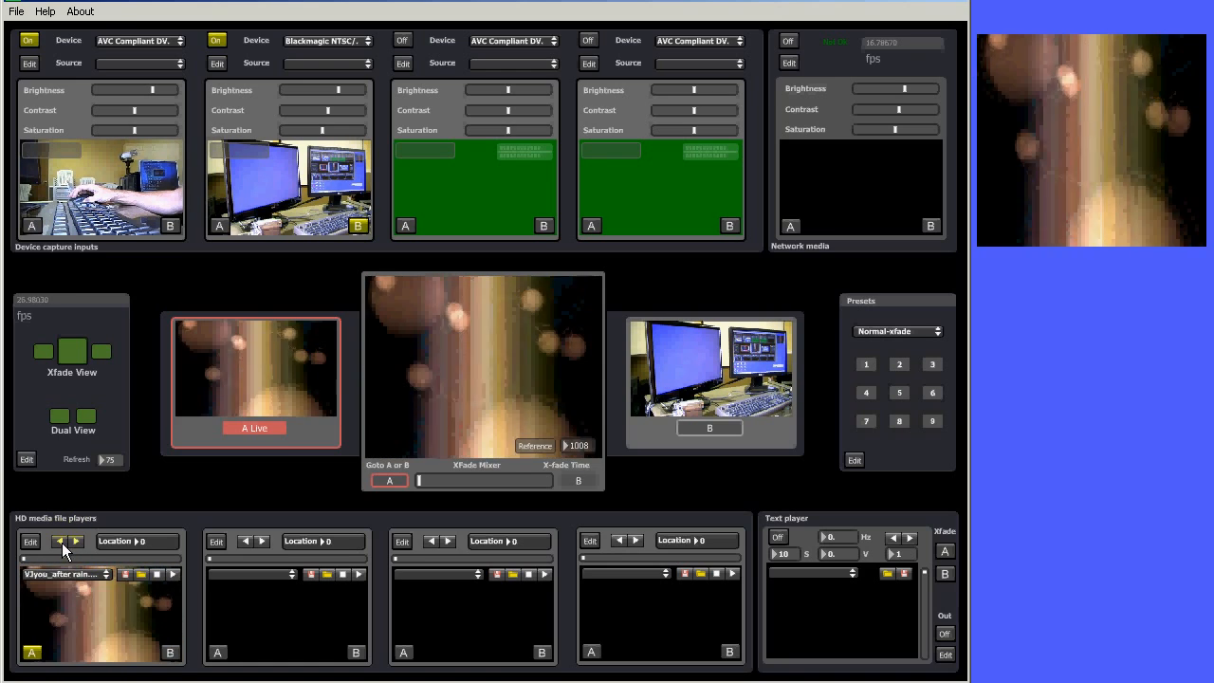
click(73, 540)
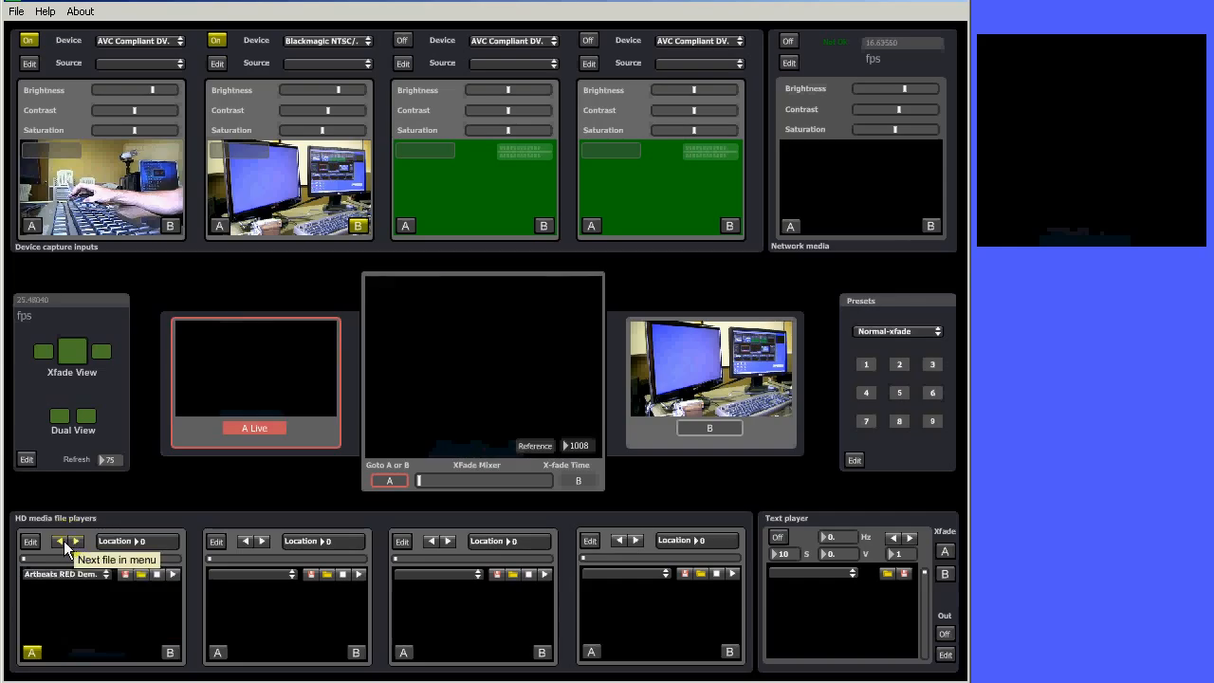
click(74, 541)
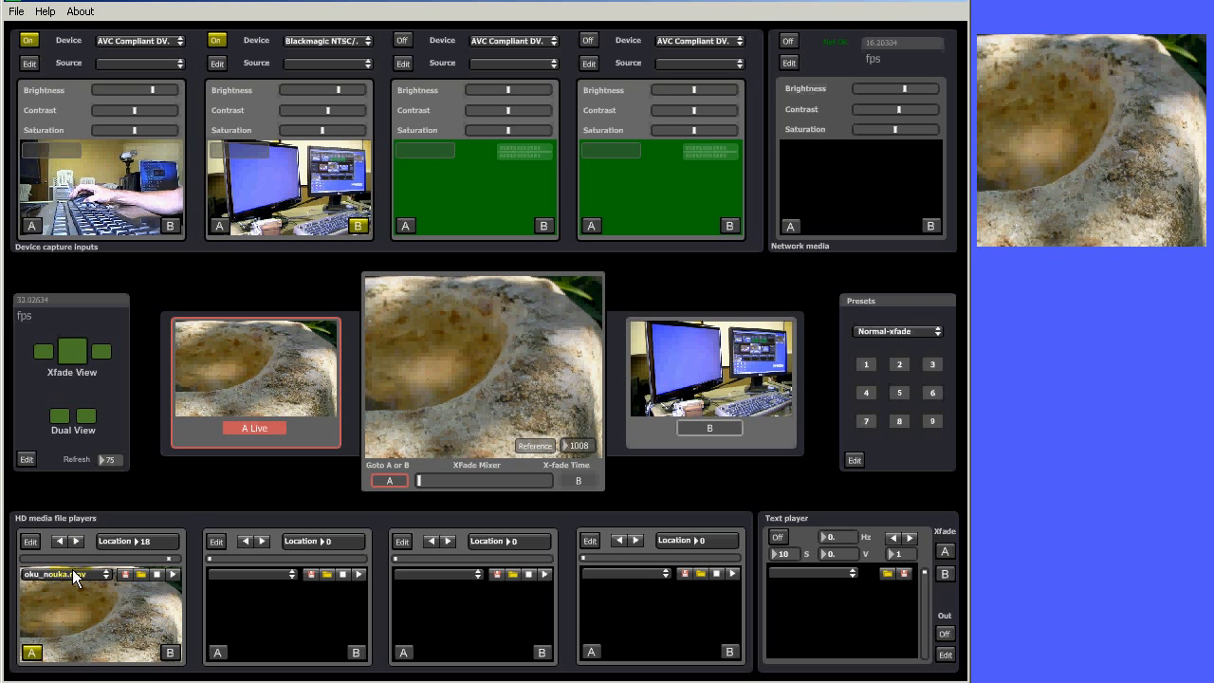
click(57, 573)
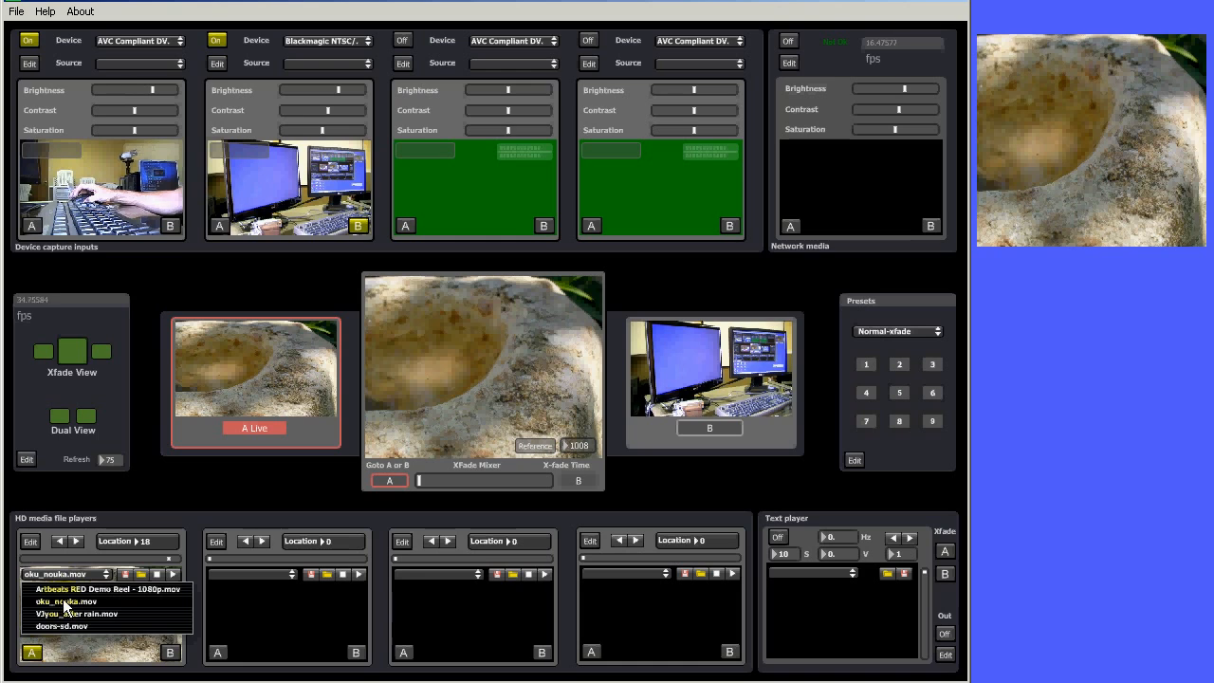
click(68, 589)
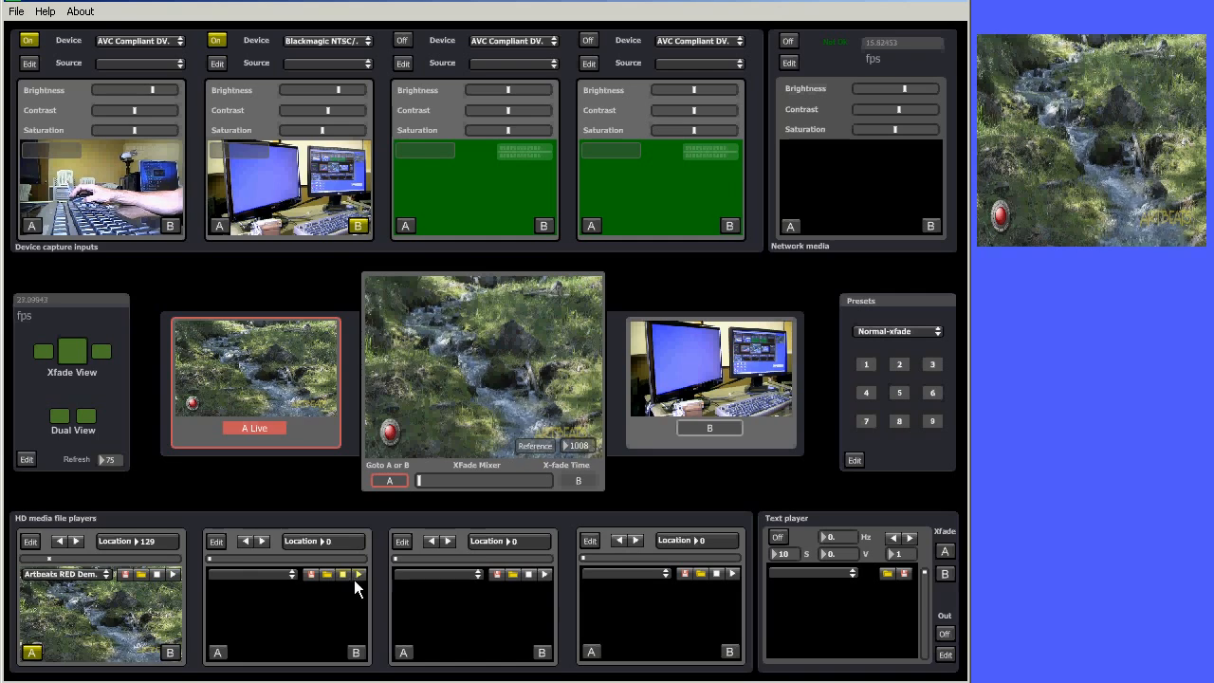
Load the hd movies folder from Local Disk (D:) into the second media player's playlist
click(327, 573)
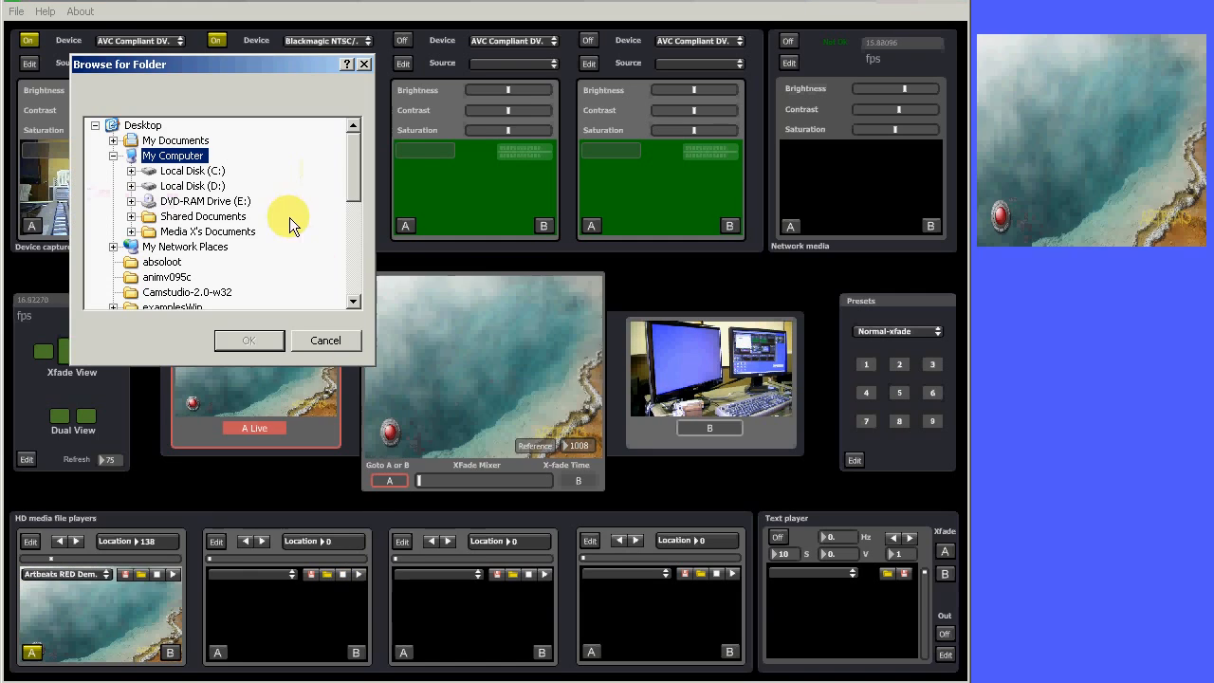
click(184, 186)
double_click(184, 187)
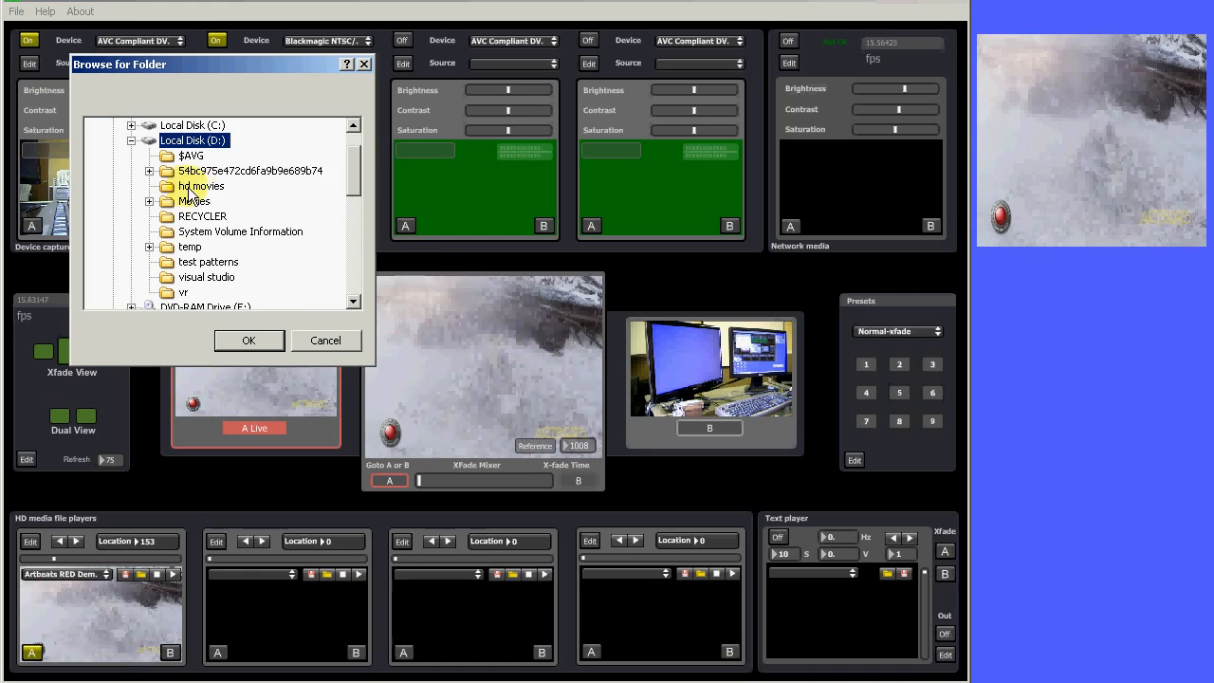
click(194, 201)
click(259, 338)
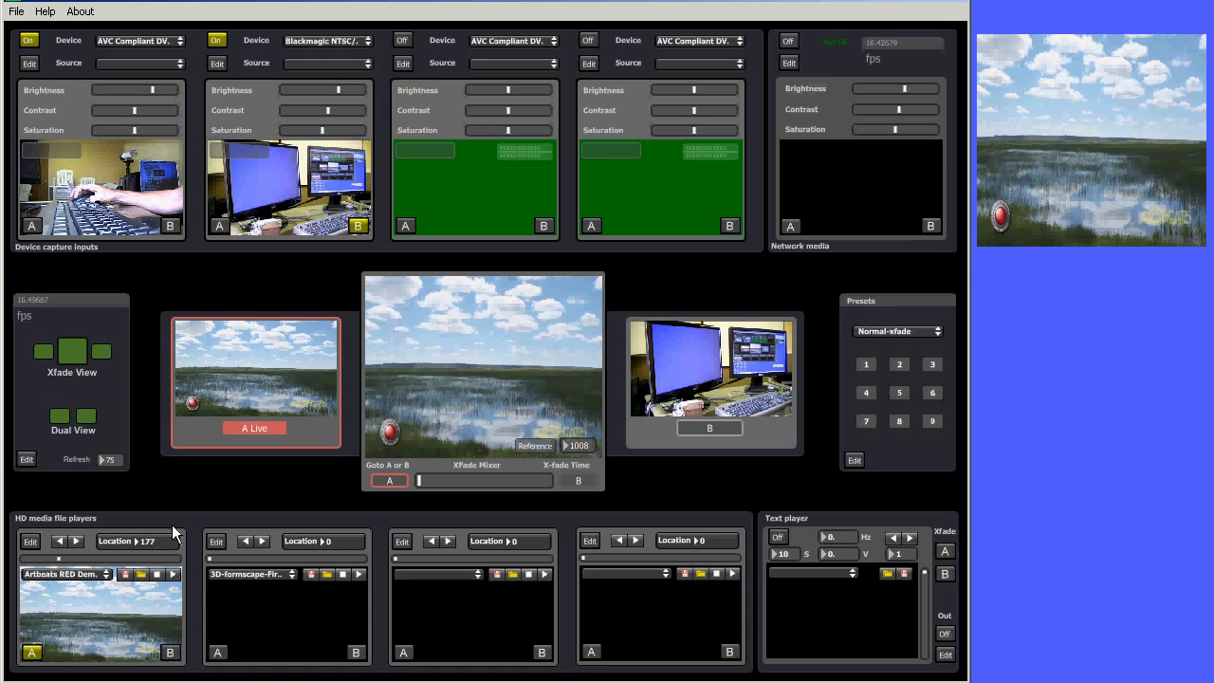
Pick a file from the second player's list and step forward through its files to Micology_4_Arkao
click(291, 574)
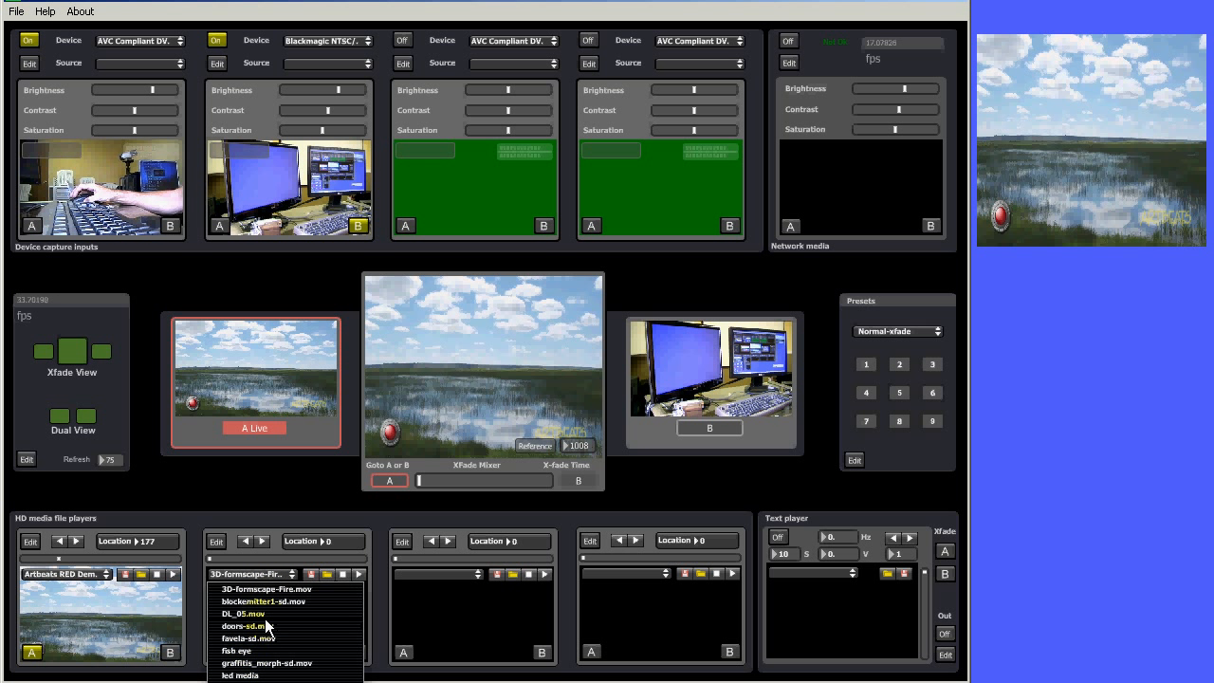
click(266, 617)
click(264, 543)
click(264, 541)
click(264, 541)
click(263, 541)
click(262, 541)
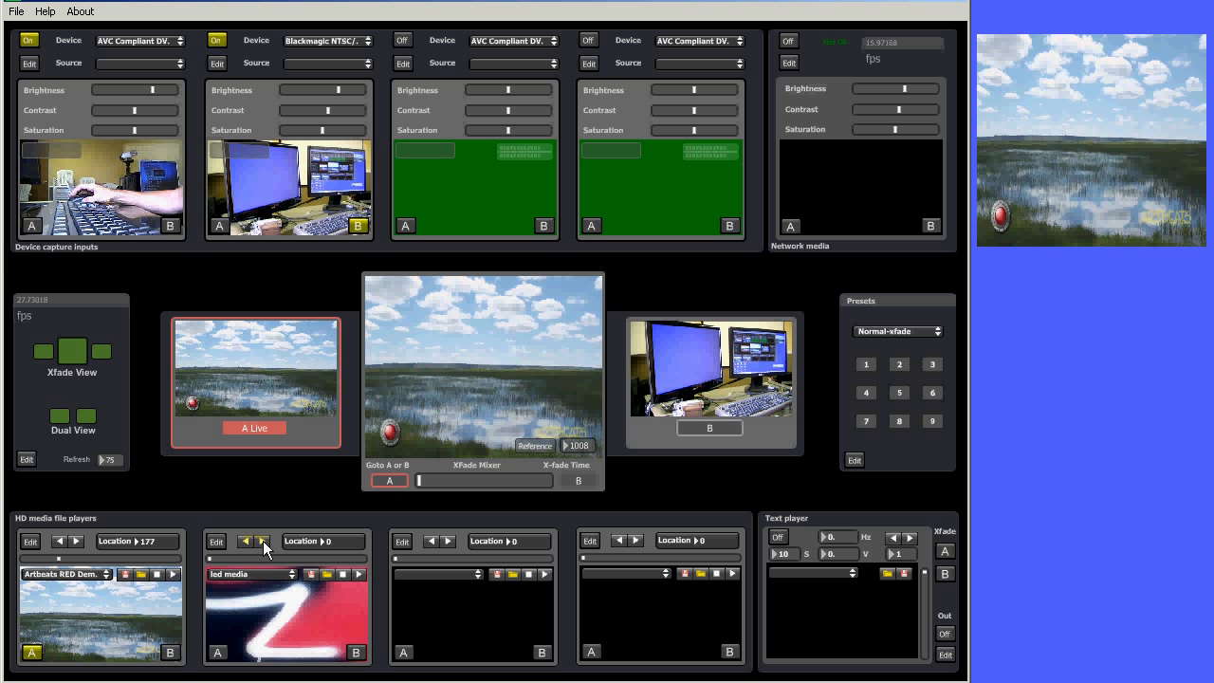
click(262, 541)
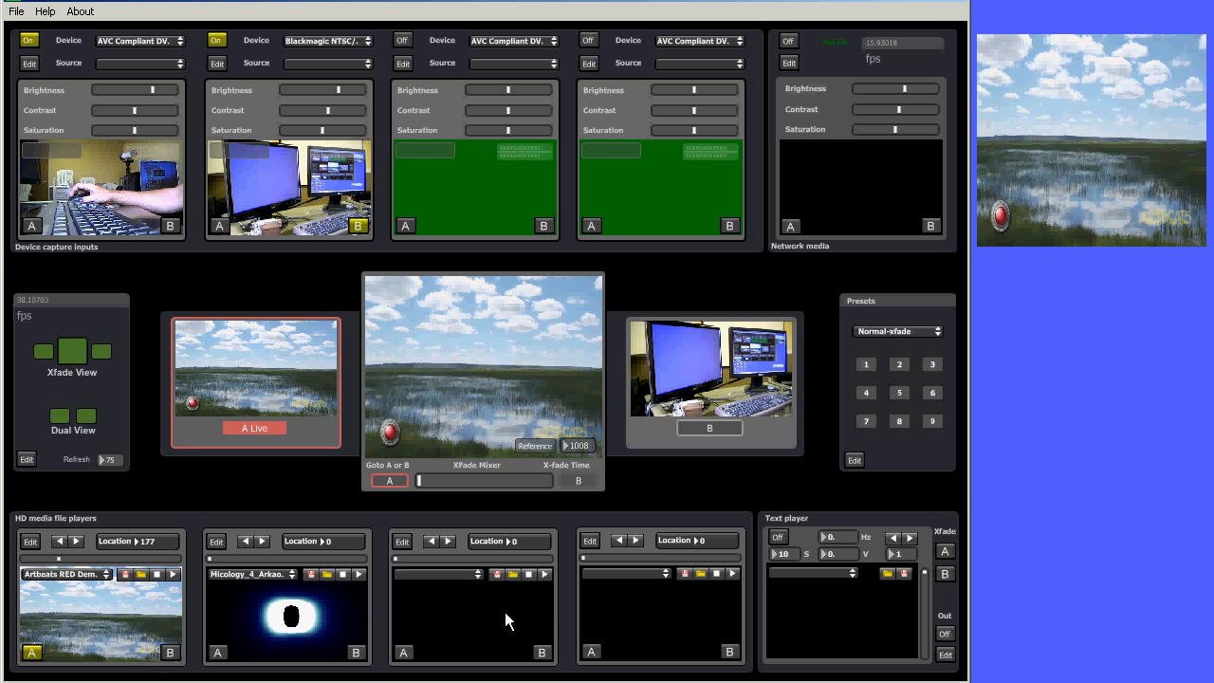
Play the second media player and alternate bus A between the first and second media players
click(218, 654)
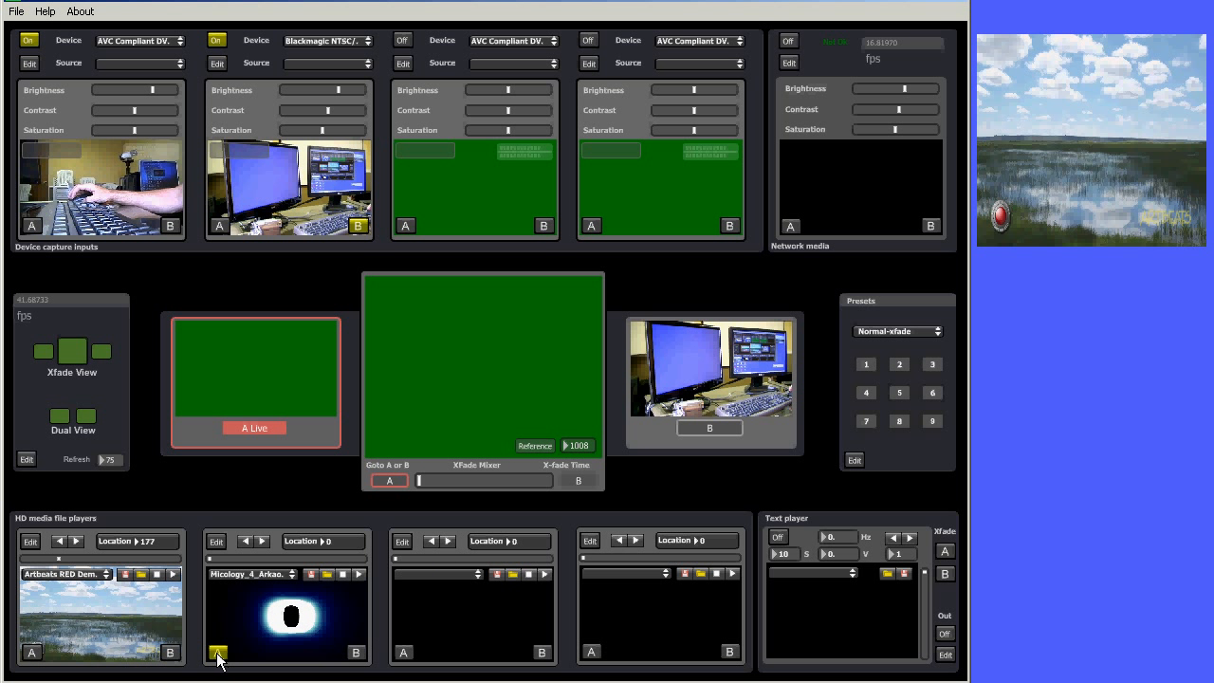
click(360, 574)
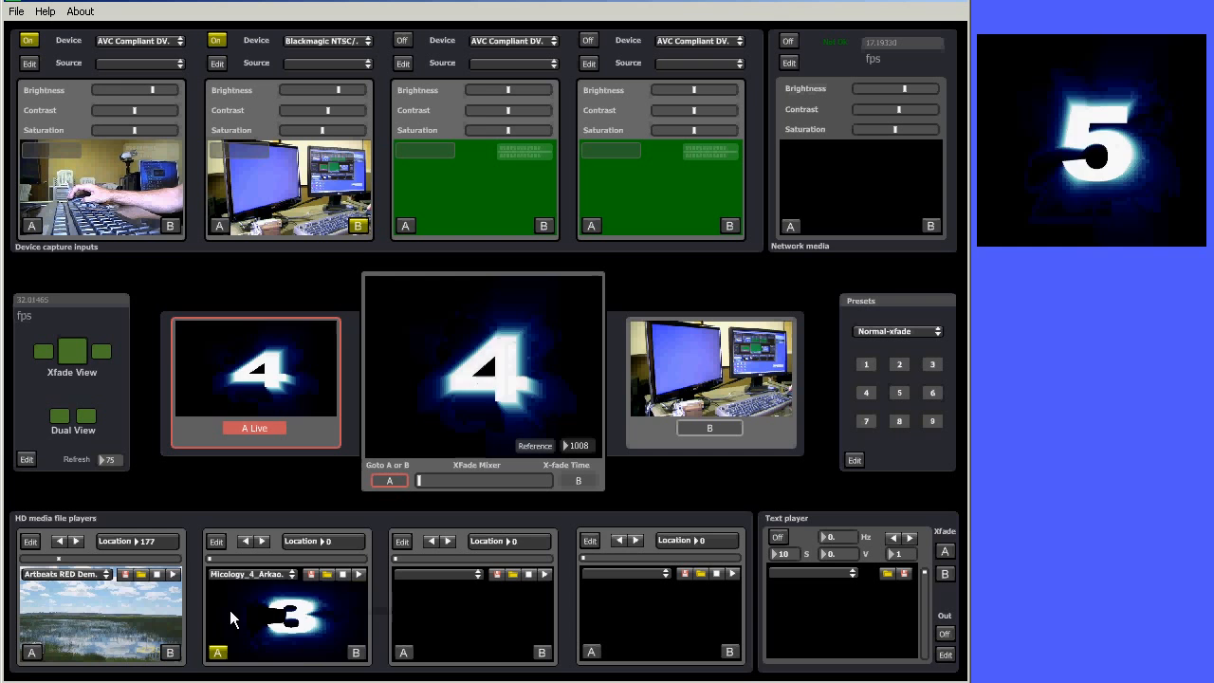
click(31, 651)
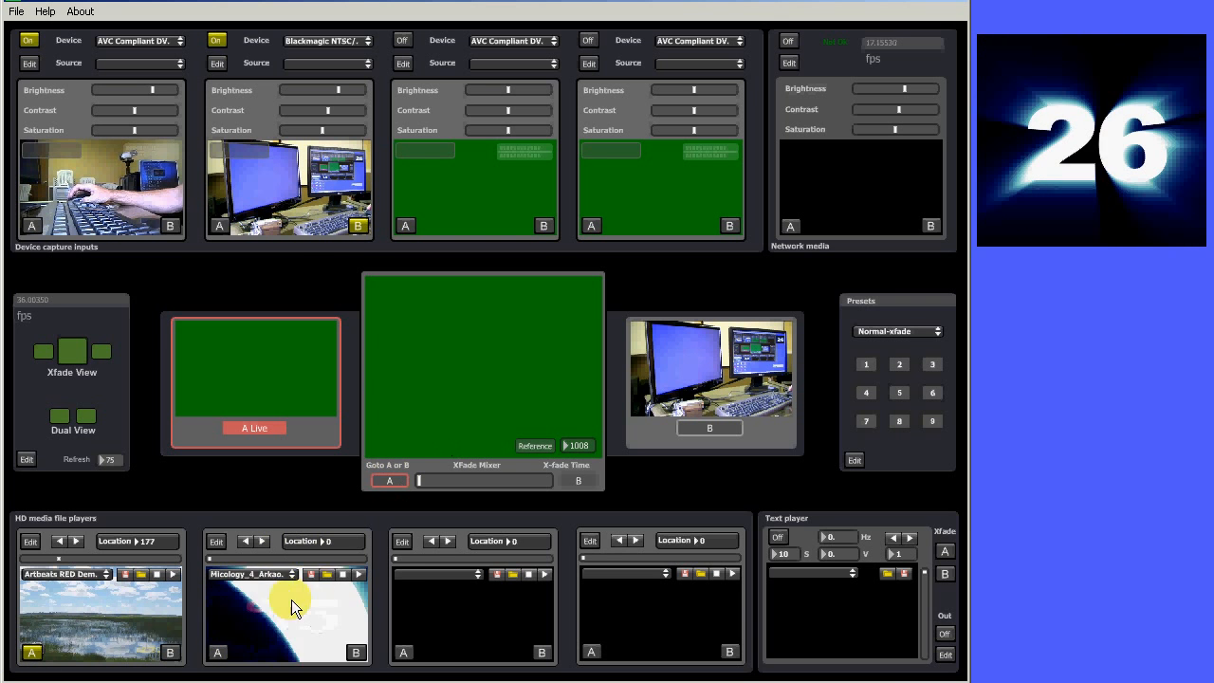
click(218, 652)
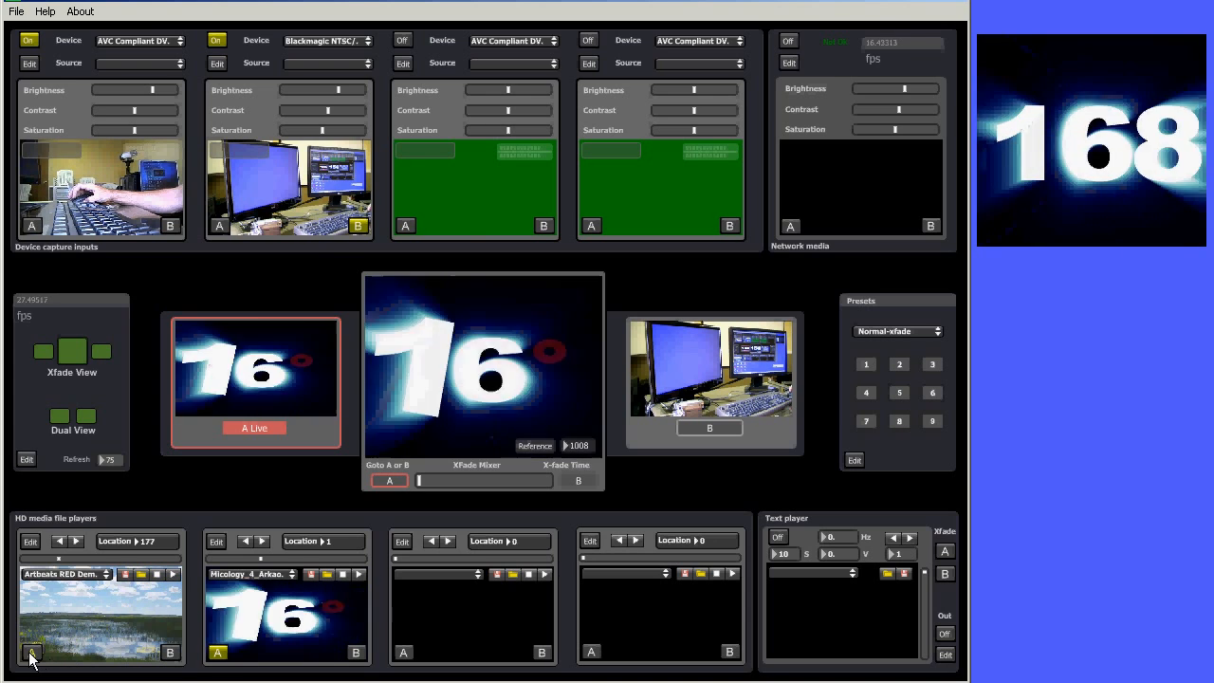
click(32, 652)
Switch bus A among the capture inputs and media players, ending on the second capture input, and stop the second player
click(176, 577)
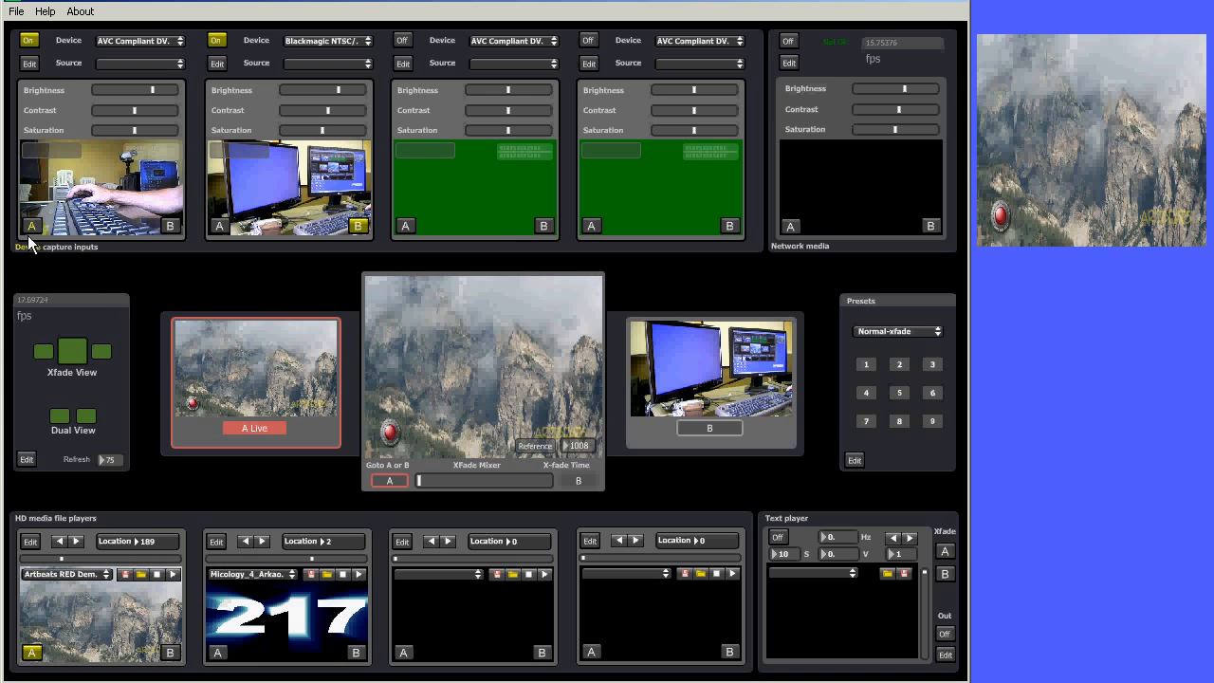
click(31, 225)
click(220, 225)
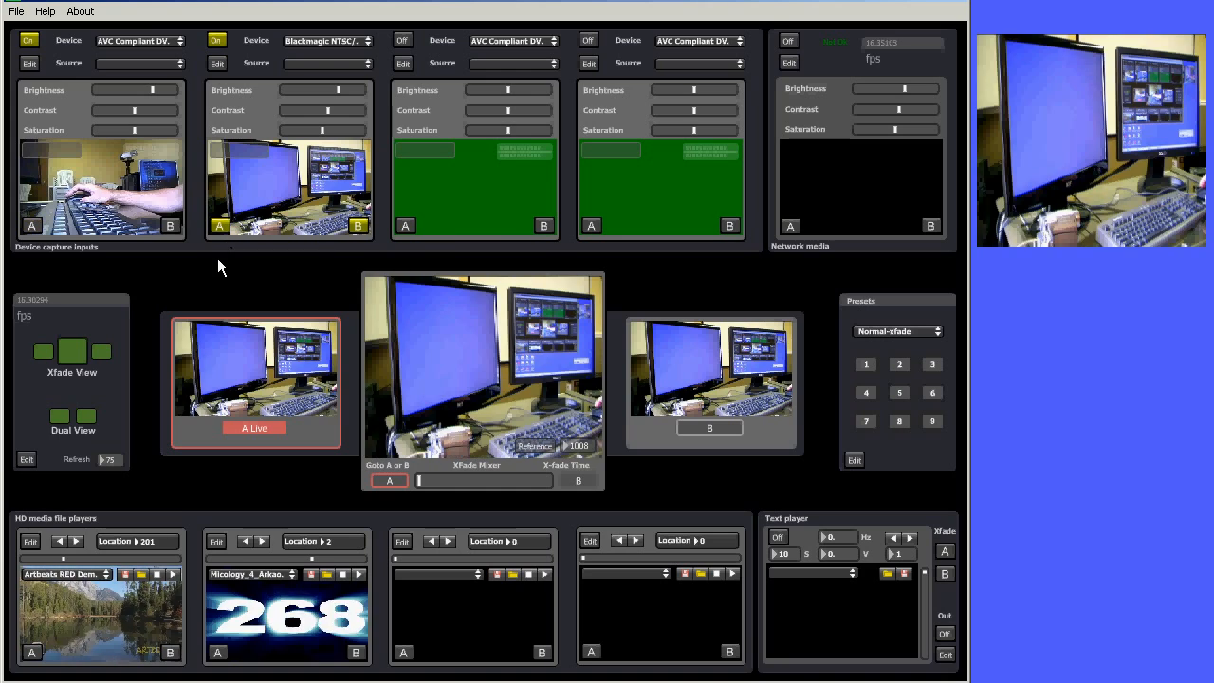
click(218, 652)
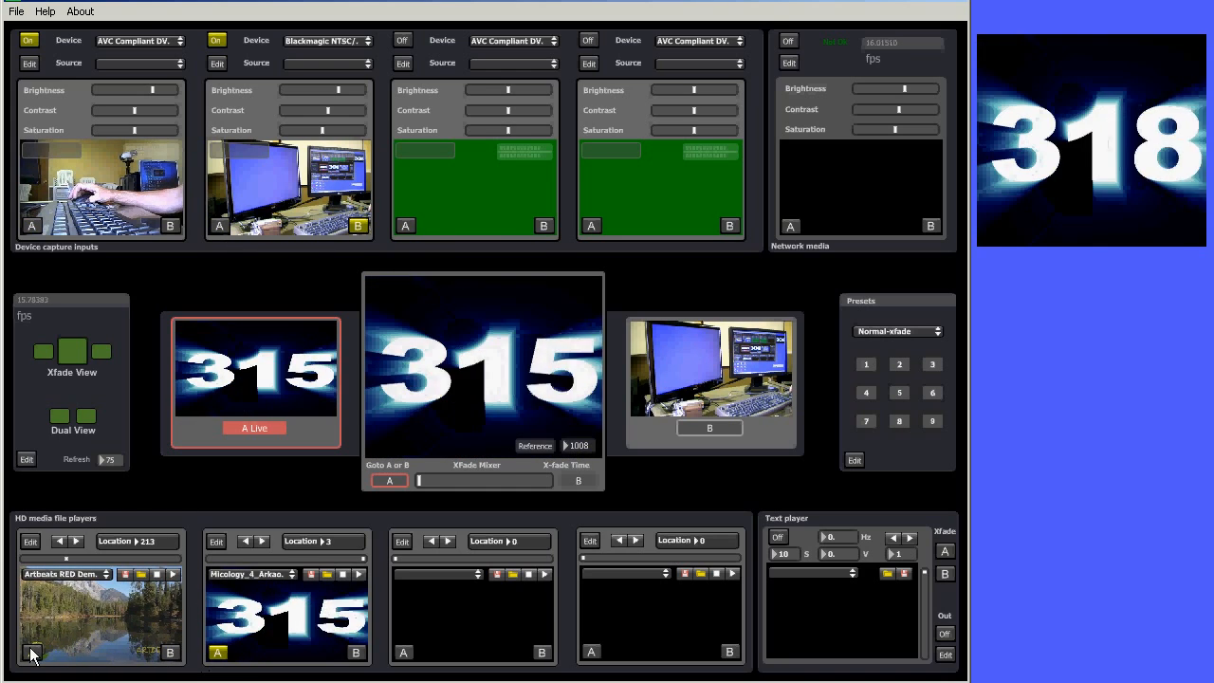
click(32, 652)
click(217, 228)
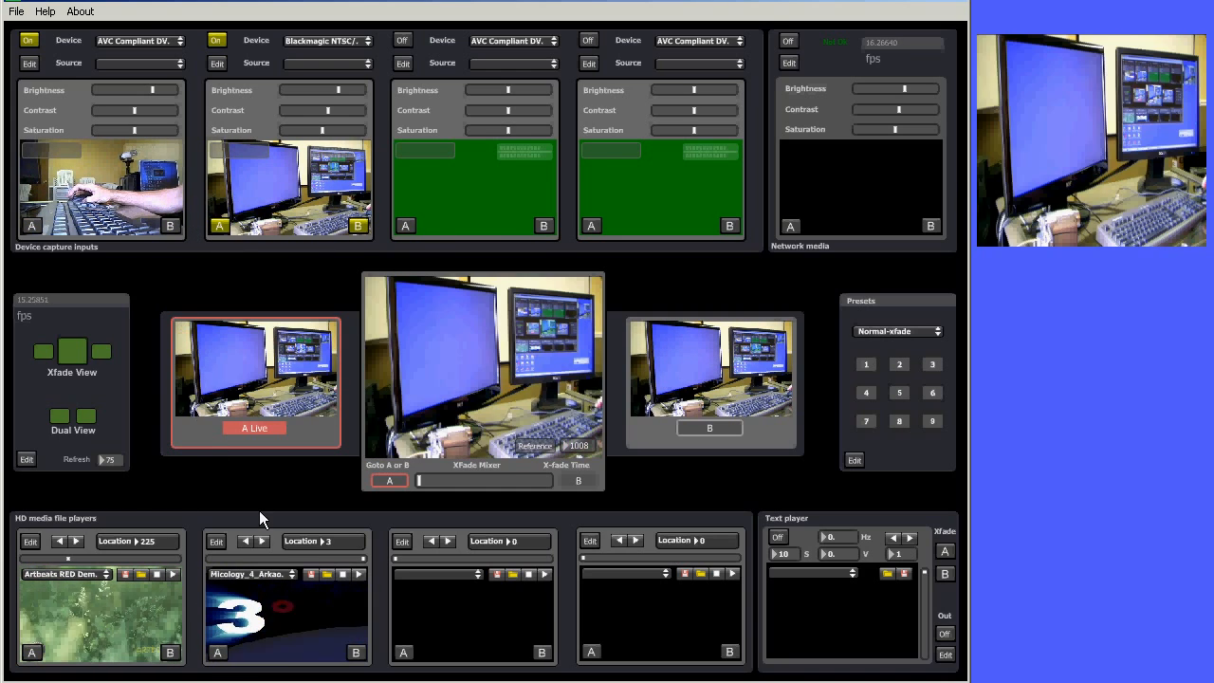
click(342, 575)
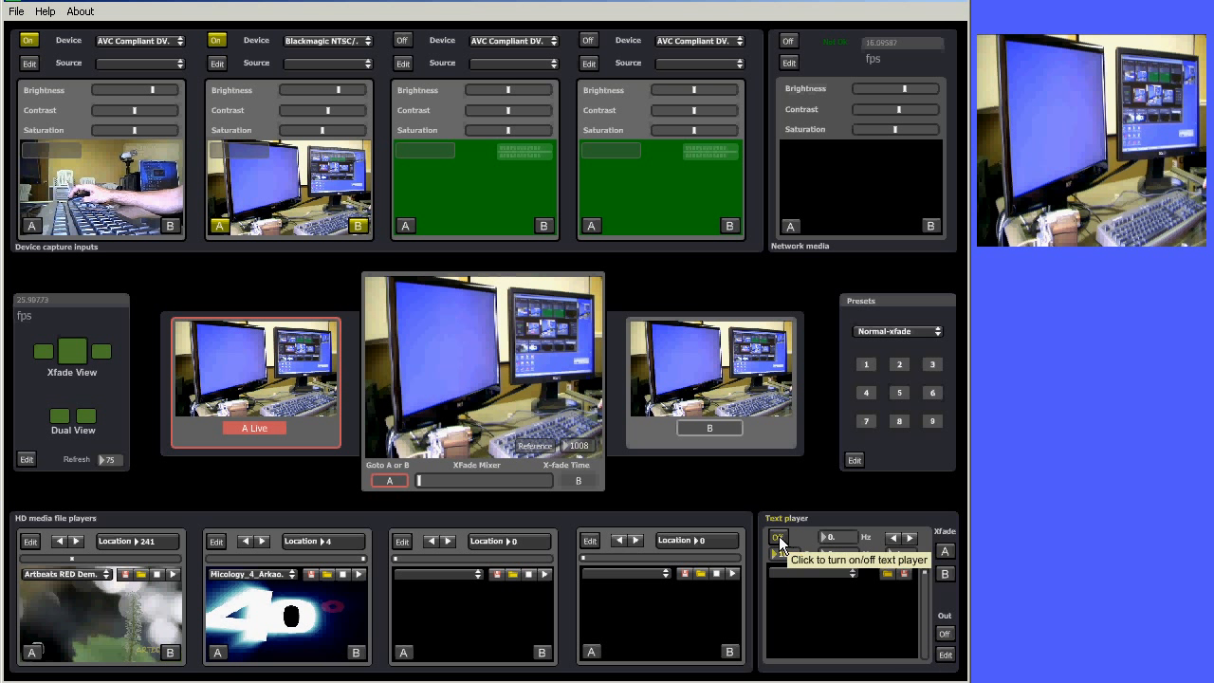
Turn on the text player and open its file browser at the Desktop
click(904, 572)
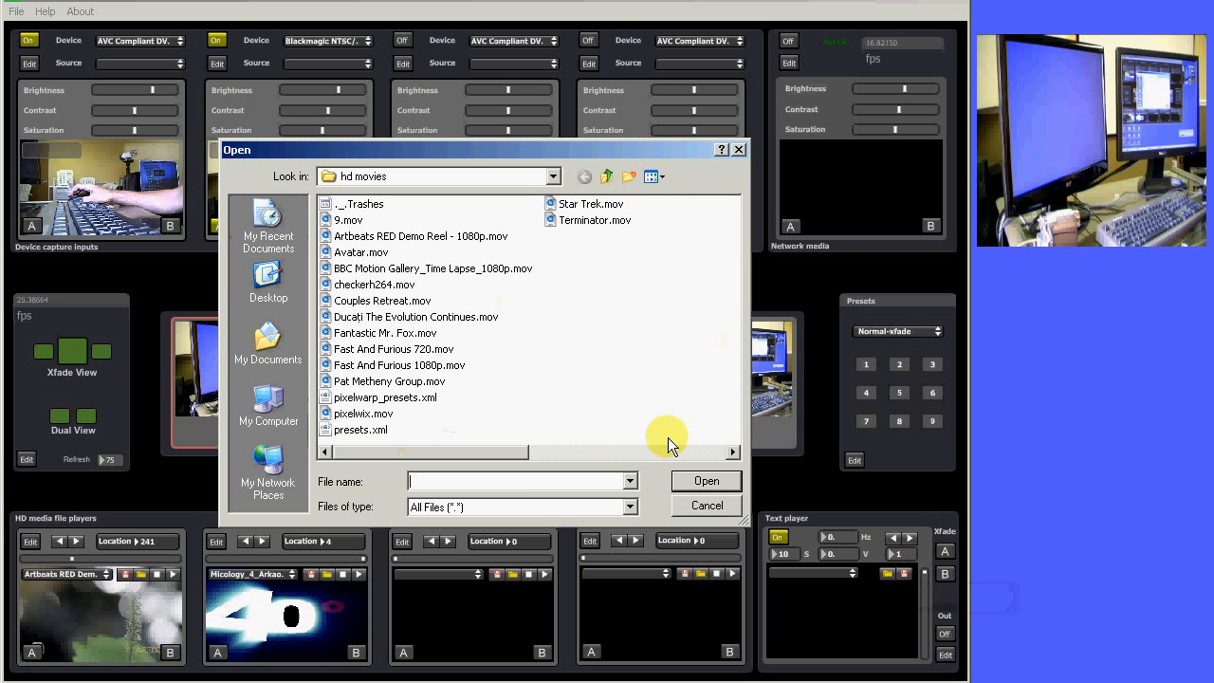
click(269, 282)
drag(358, 451, 611, 455)
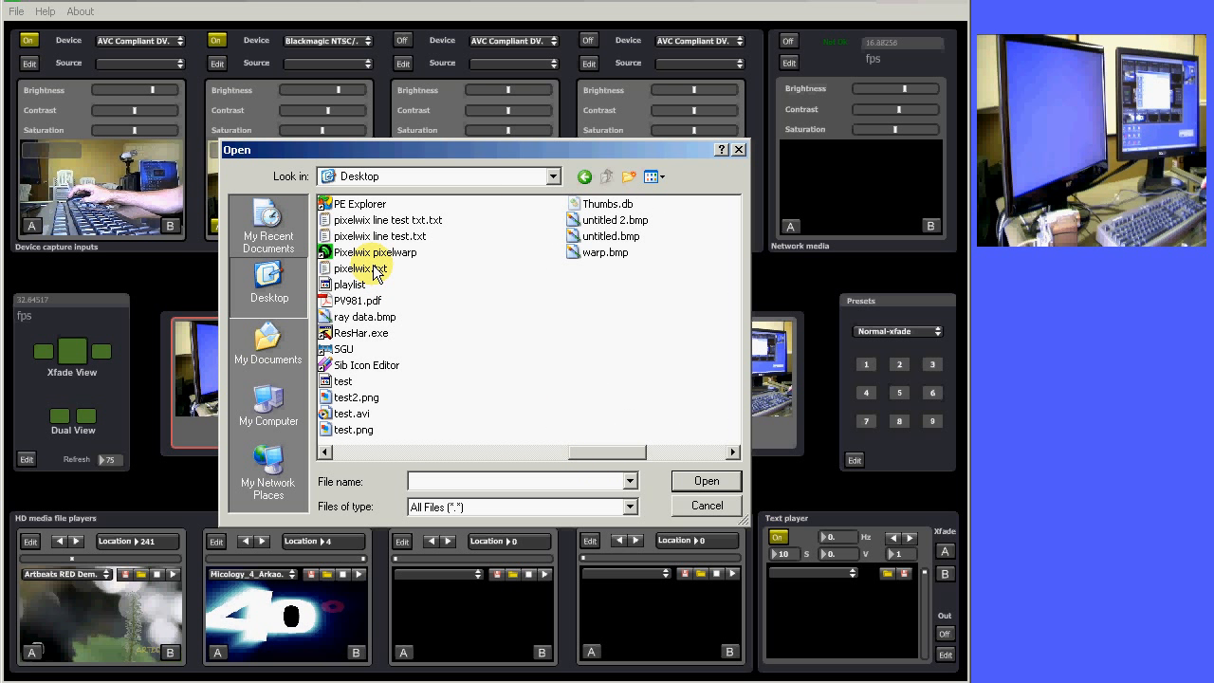
Add pixelwix.txt, pixelwix line test.txt and hello.txt to the text player's playlist and close the browser
drag(373, 269, 847, 634)
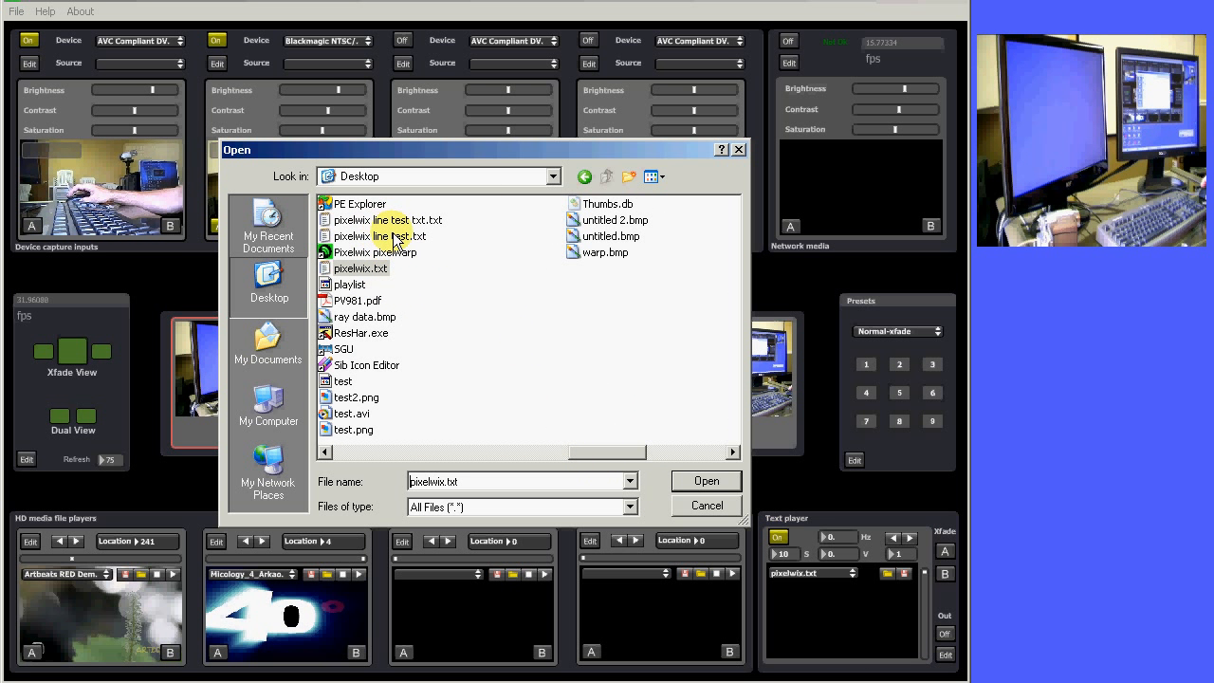
drag(392, 234, 798, 591)
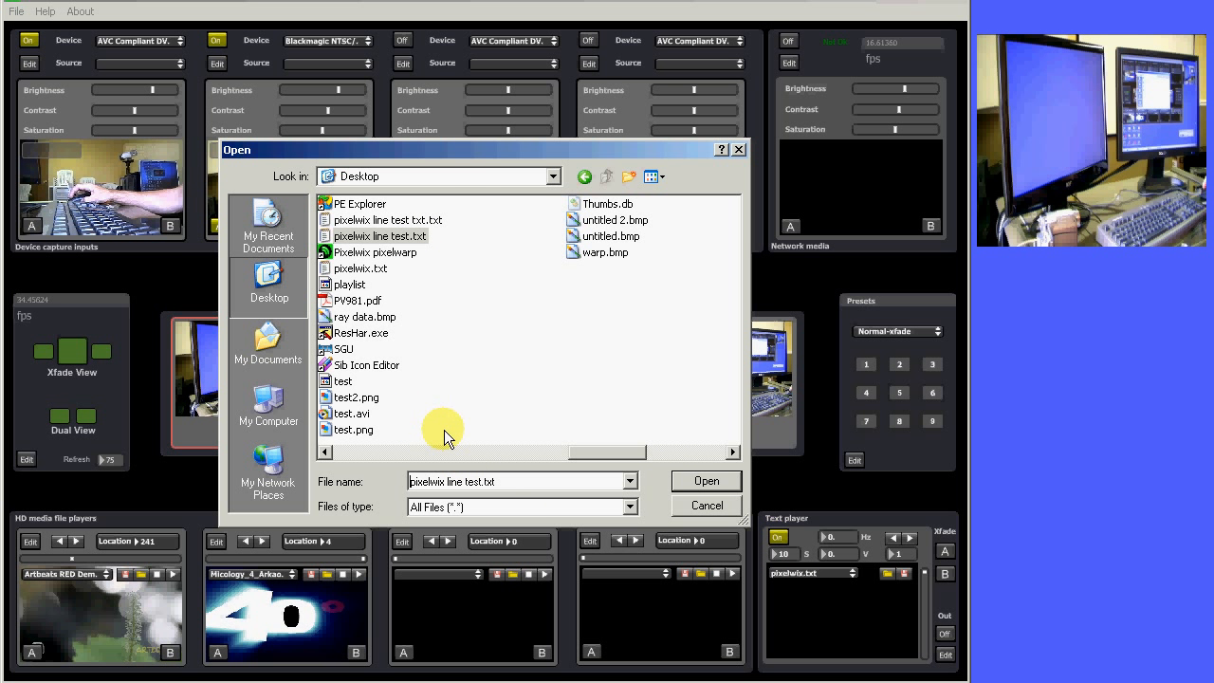
drag(560, 451, 534, 452)
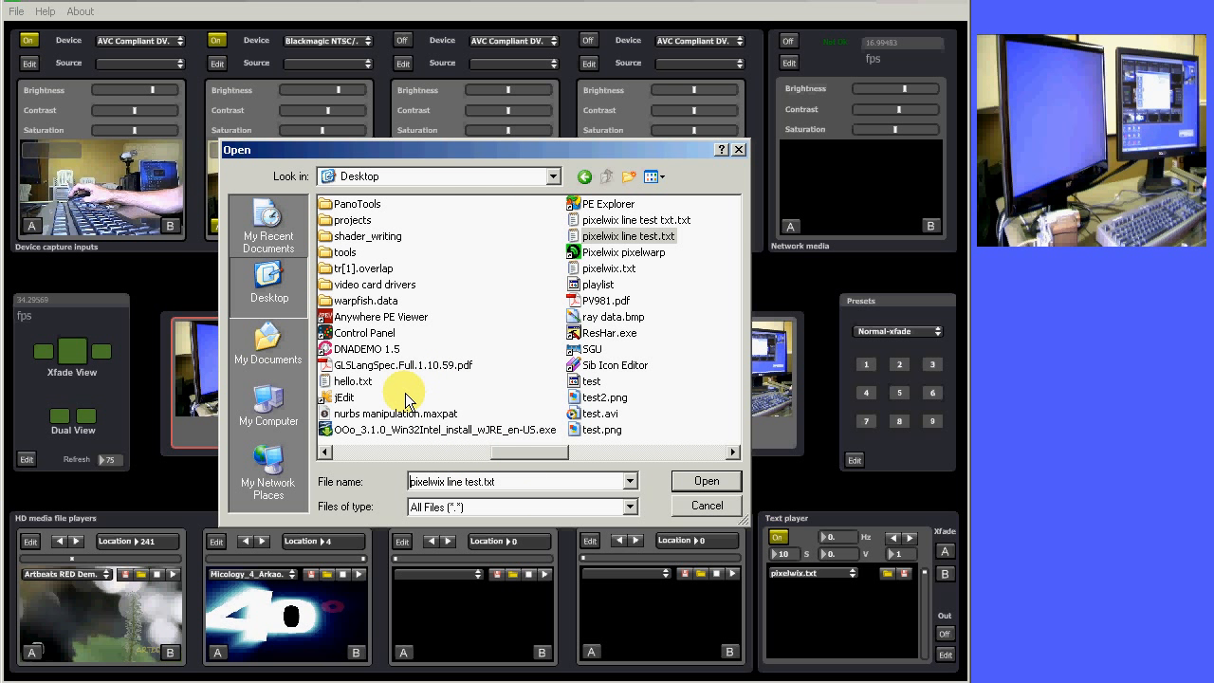
drag(356, 381, 805, 607)
click(702, 509)
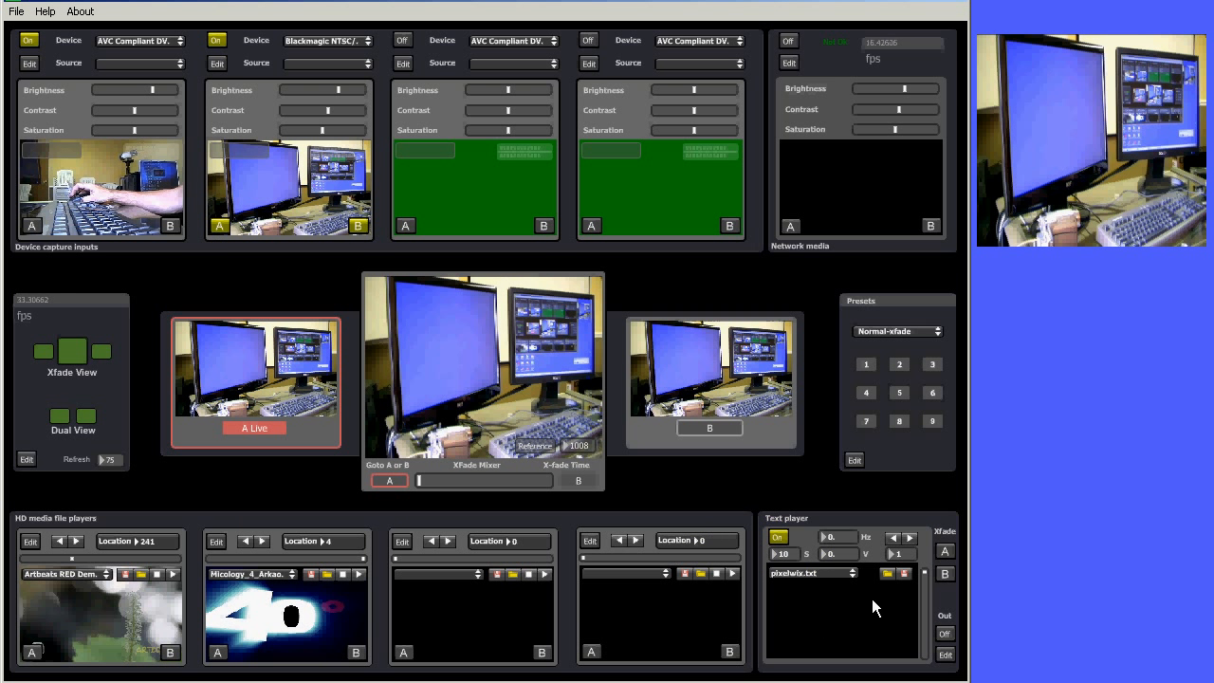
Open the text player's settings and set the font to MisterEarl BT, then close the settings
click(908, 538)
click(909, 540)
click(944, 654)
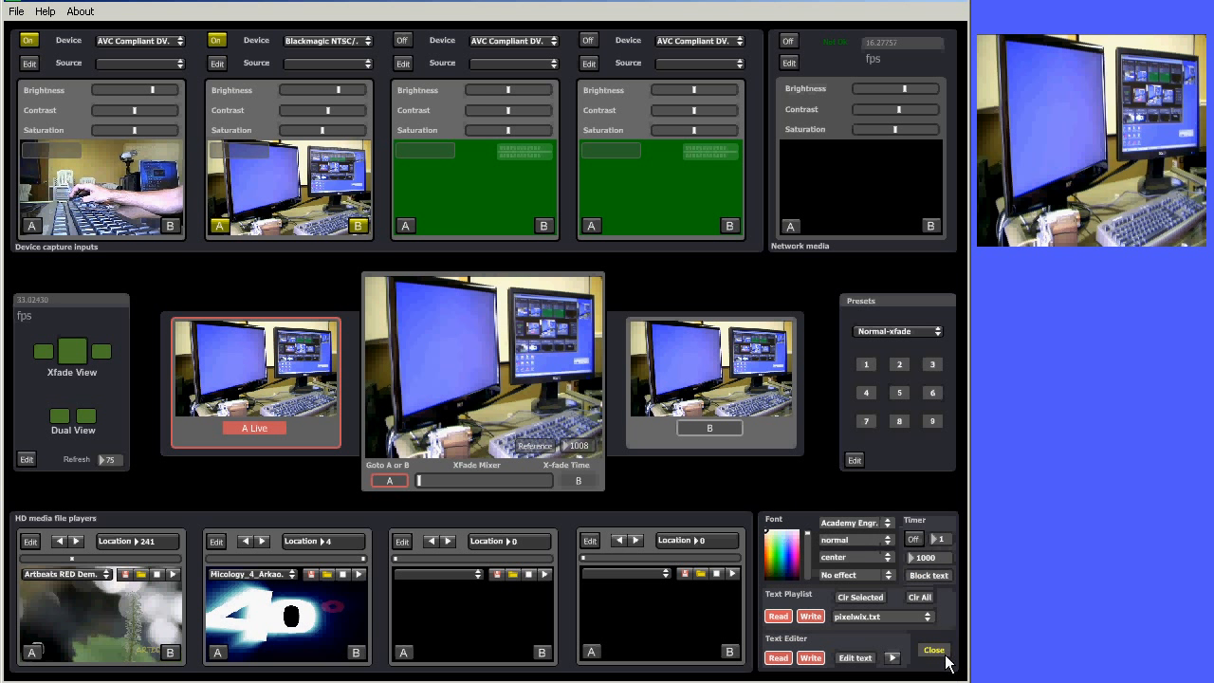
click(889, 528)
click(984, 517)
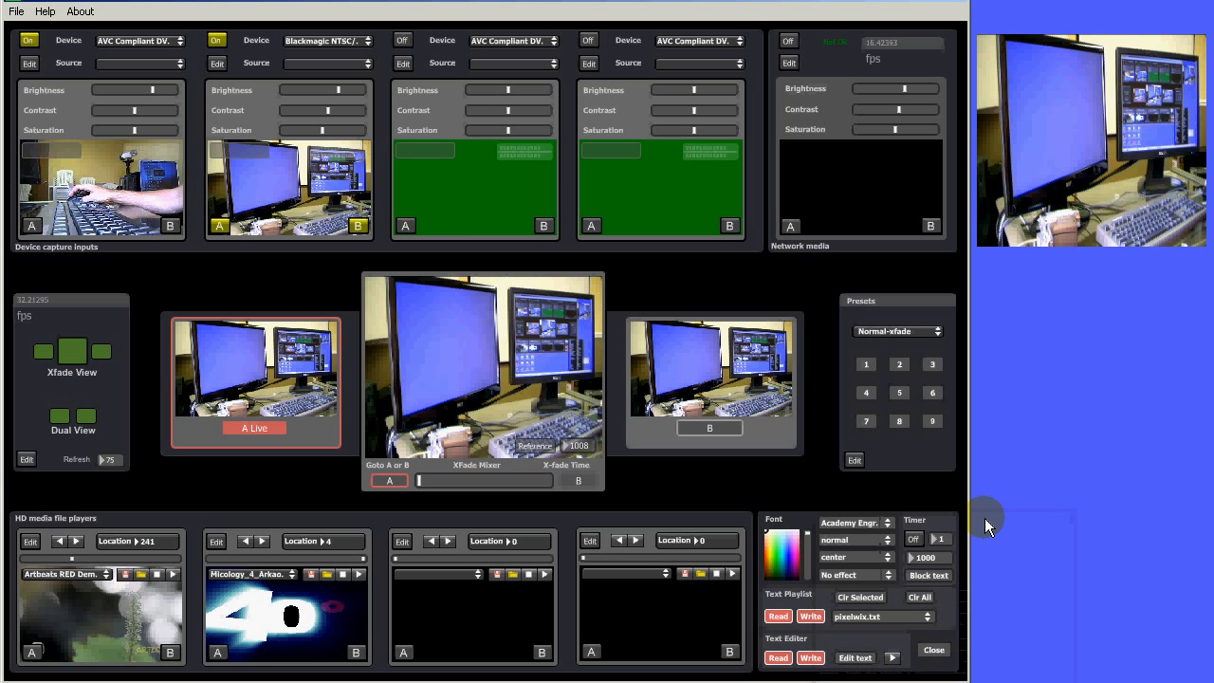
click(933, 651)
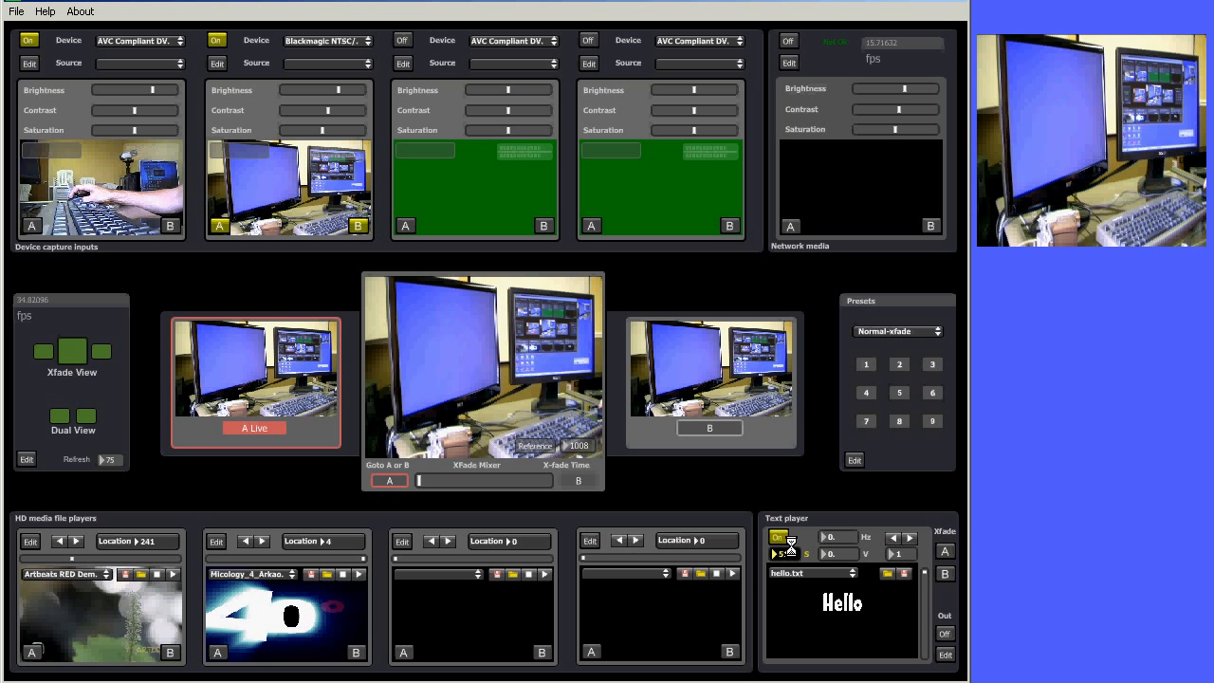
Show the Pixelwix Studio text, set its display time to 49 s, and send the text to the output screen
click(908, 540)
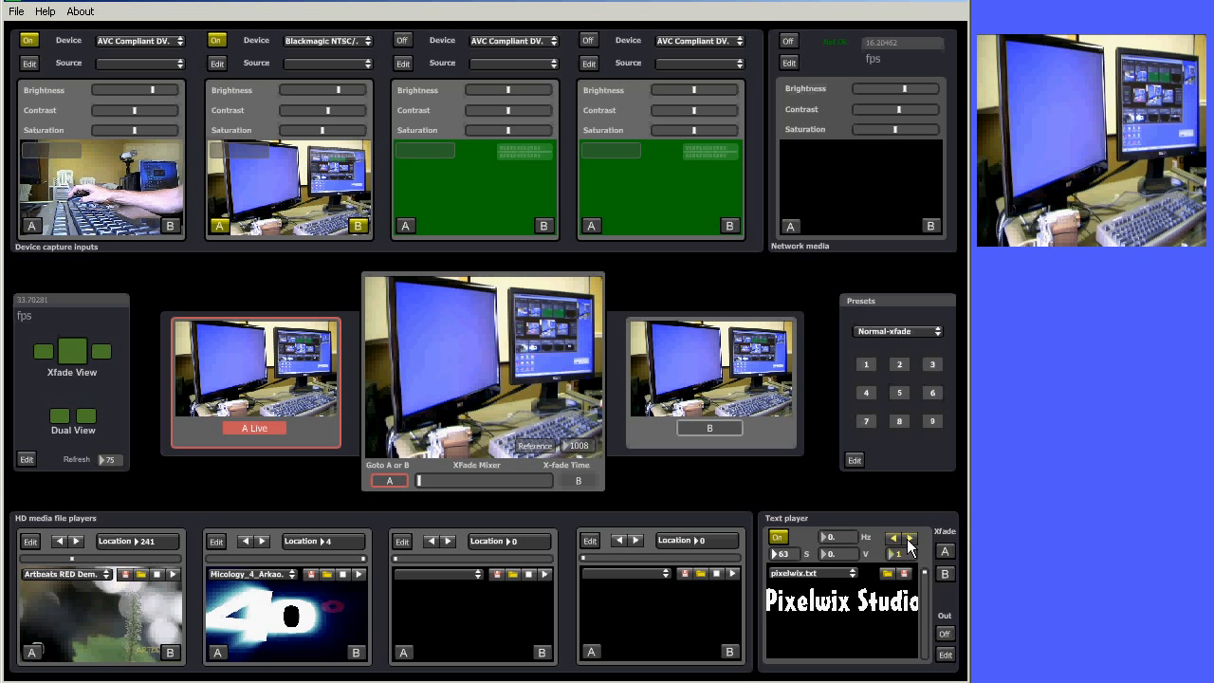
drag(789, 553, 786, 567)
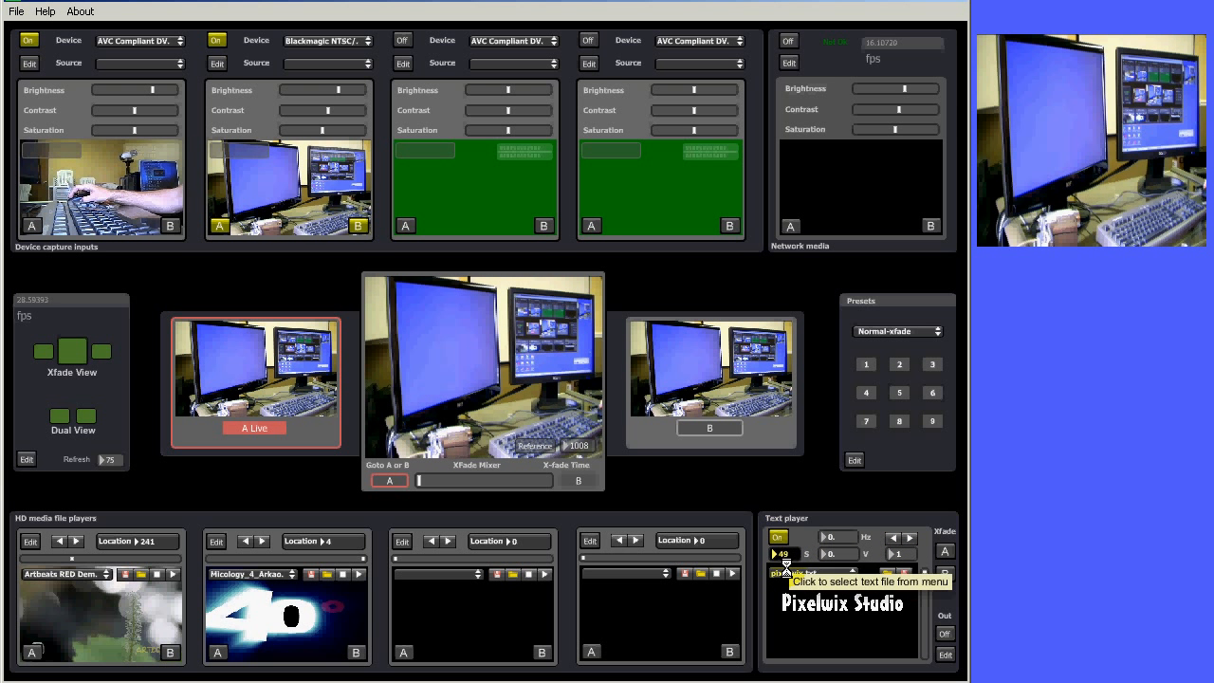
click(943, 633)
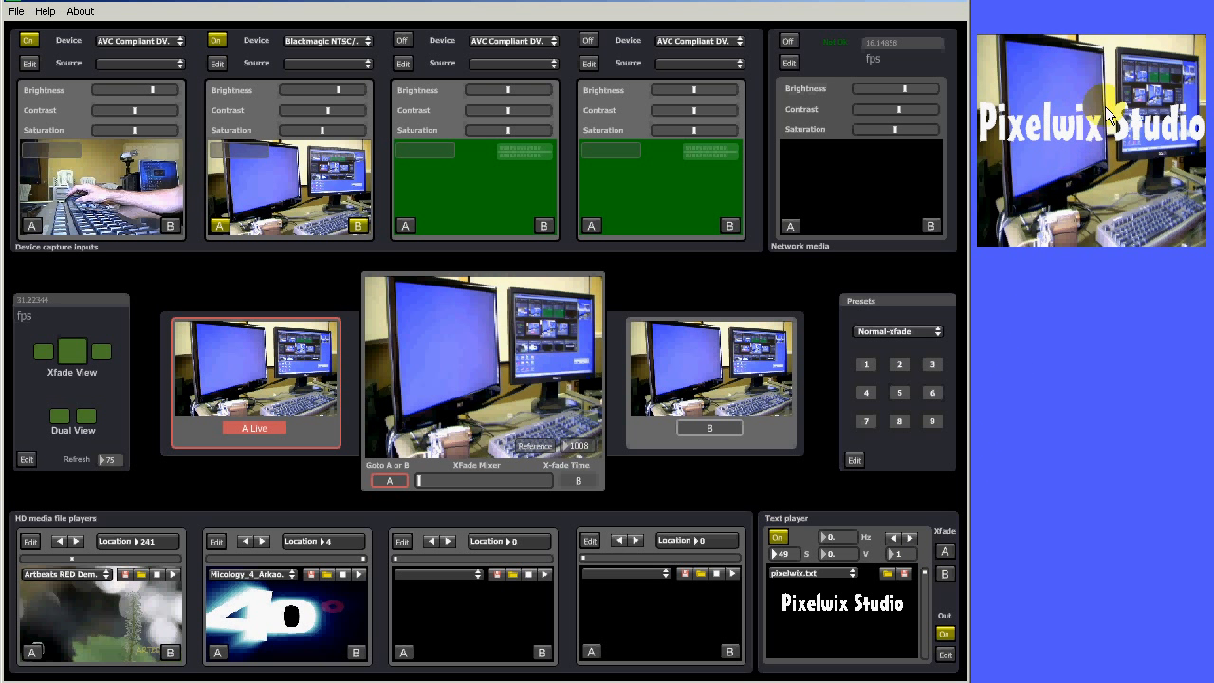
Change the text player's colour to pink in its settings and step through the playlist's text files
click(945, 655)
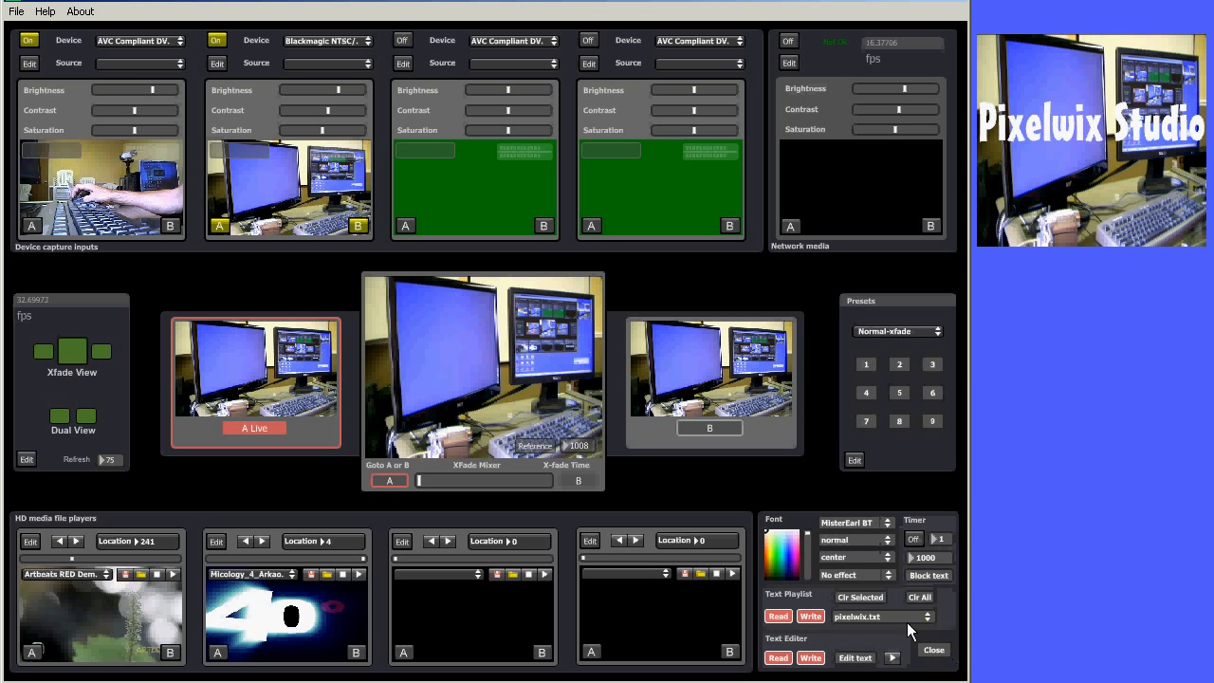
click(795, 554)
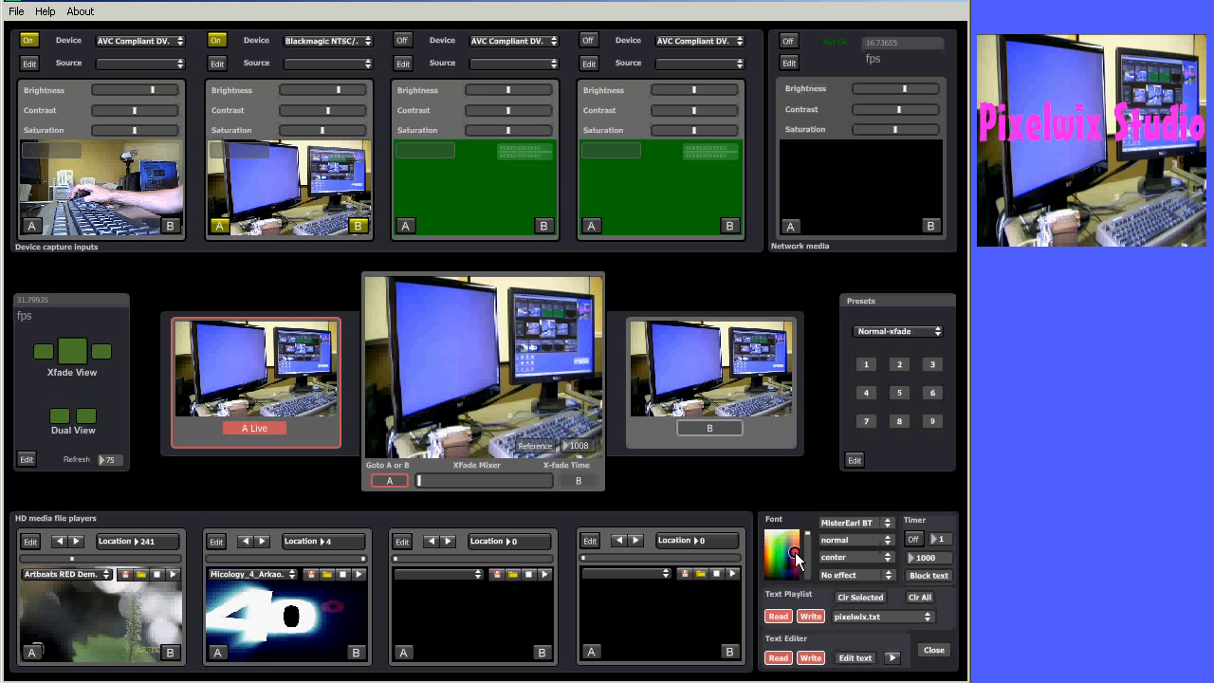
click(933, 647)
click(909, 538)
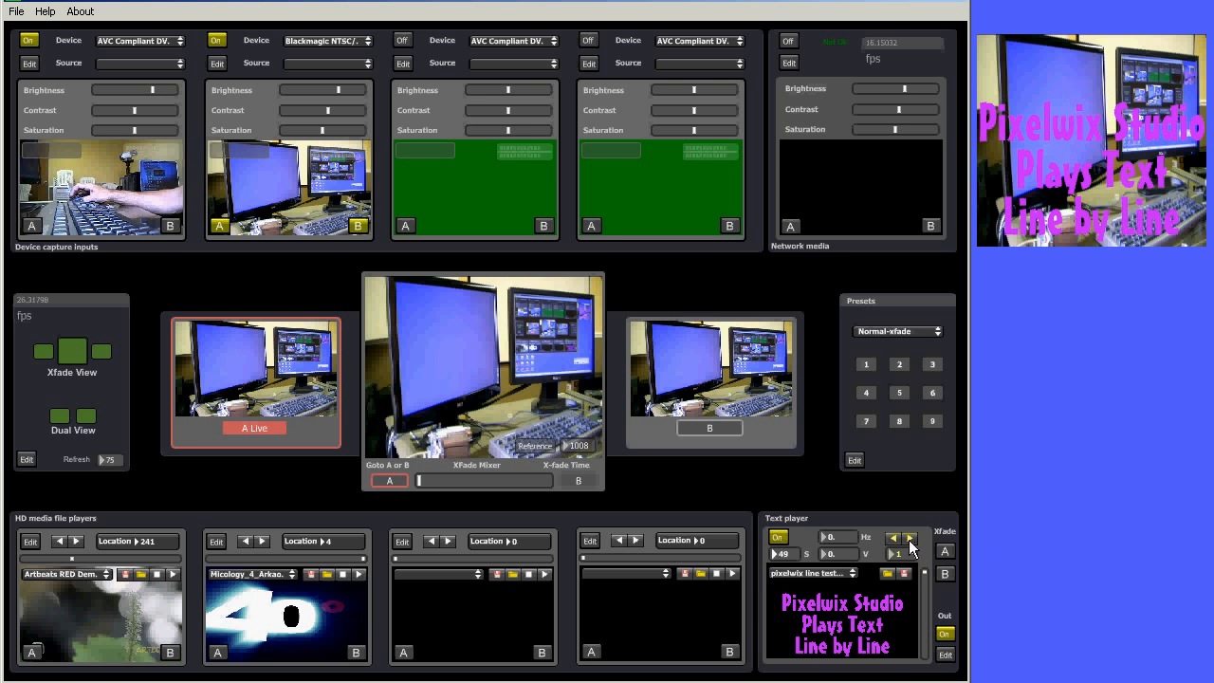
click(907, 539)
Set the text colour back to white in the text player settings
click(945, 654)
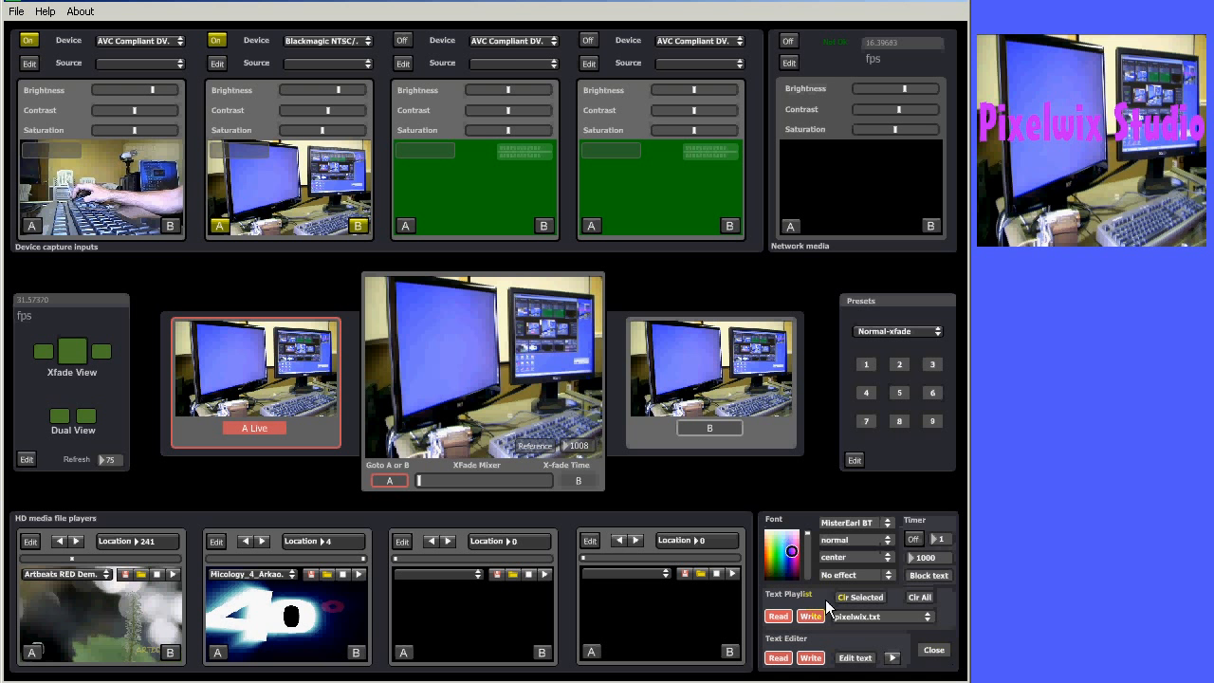
click(778, 531)
click(934, 649)
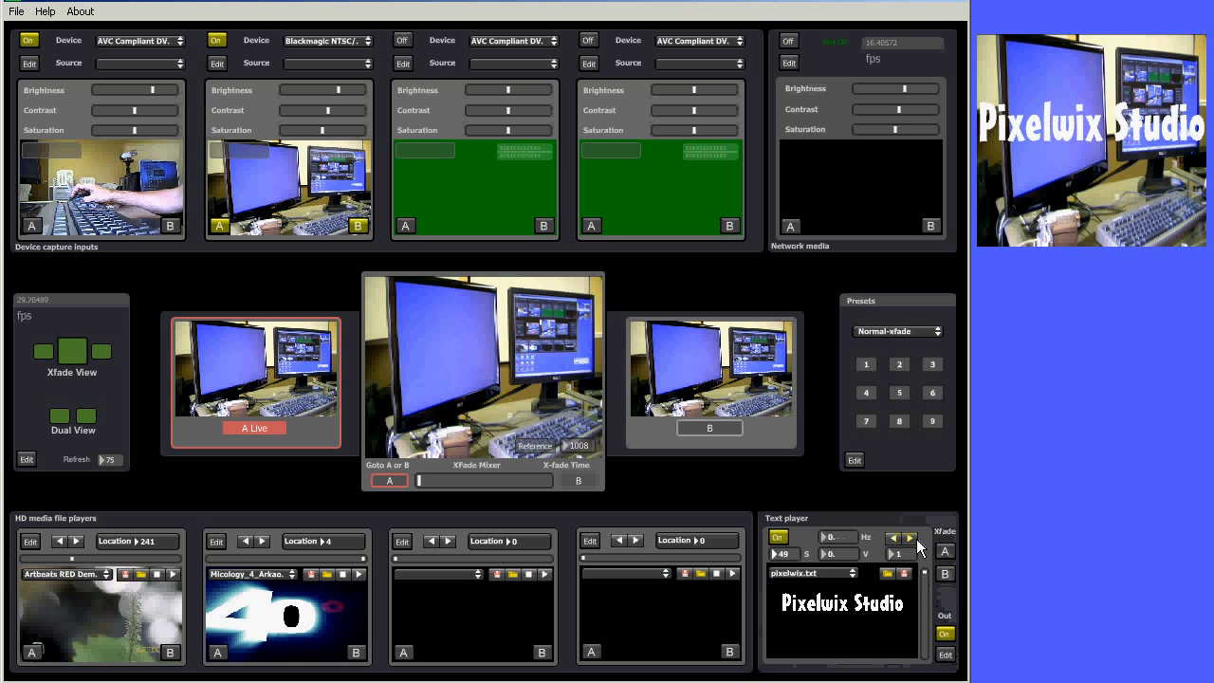
Turn on the text player's auto-switch timer
click(944, 655)
click(913, 539)
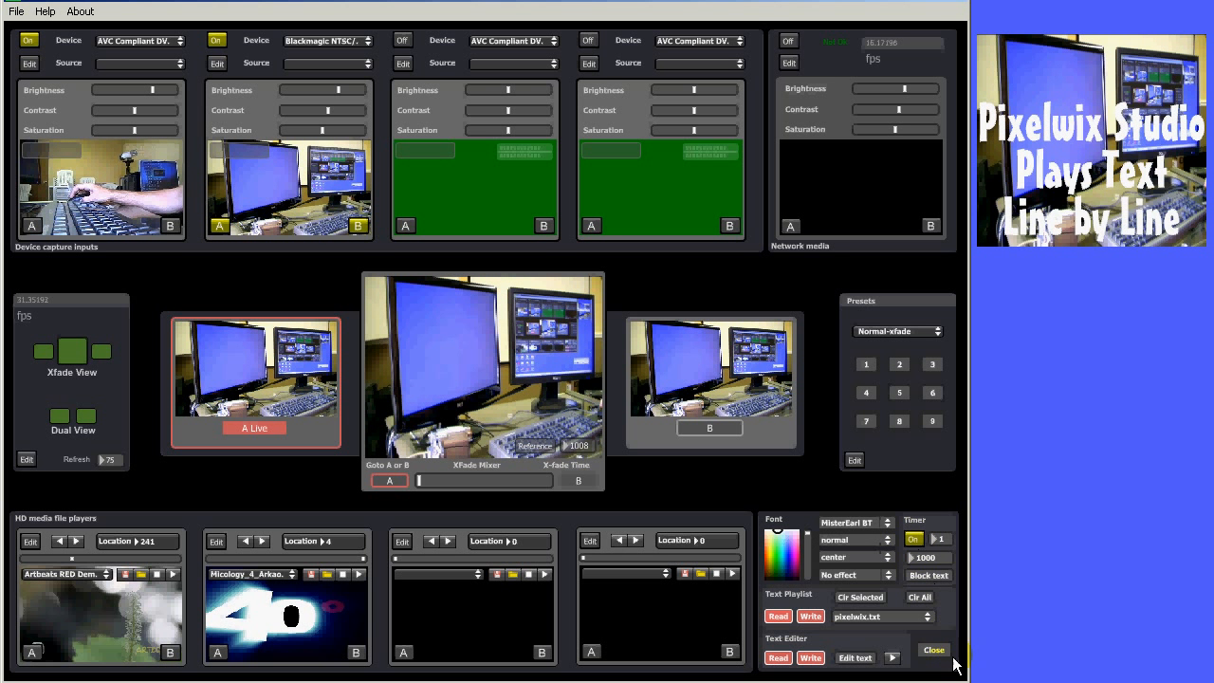
click(942, 650)
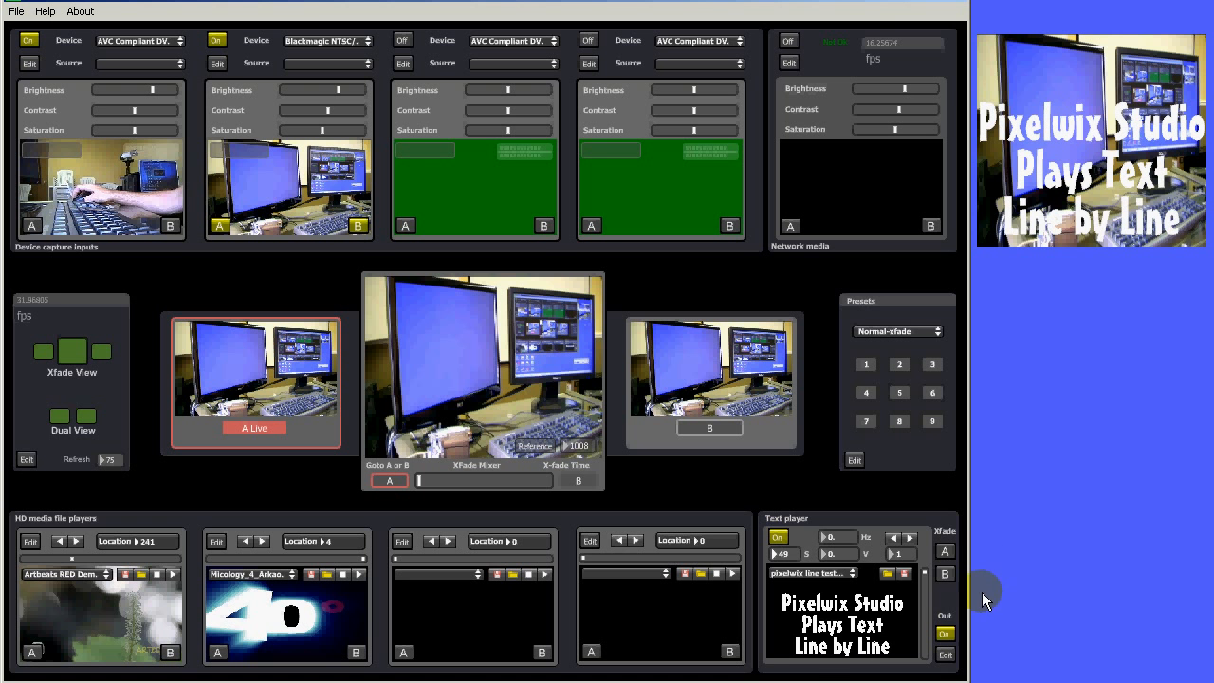
Set the text effect to Grow into centre in the text player settings
click(947, 654)
click(876, 577)
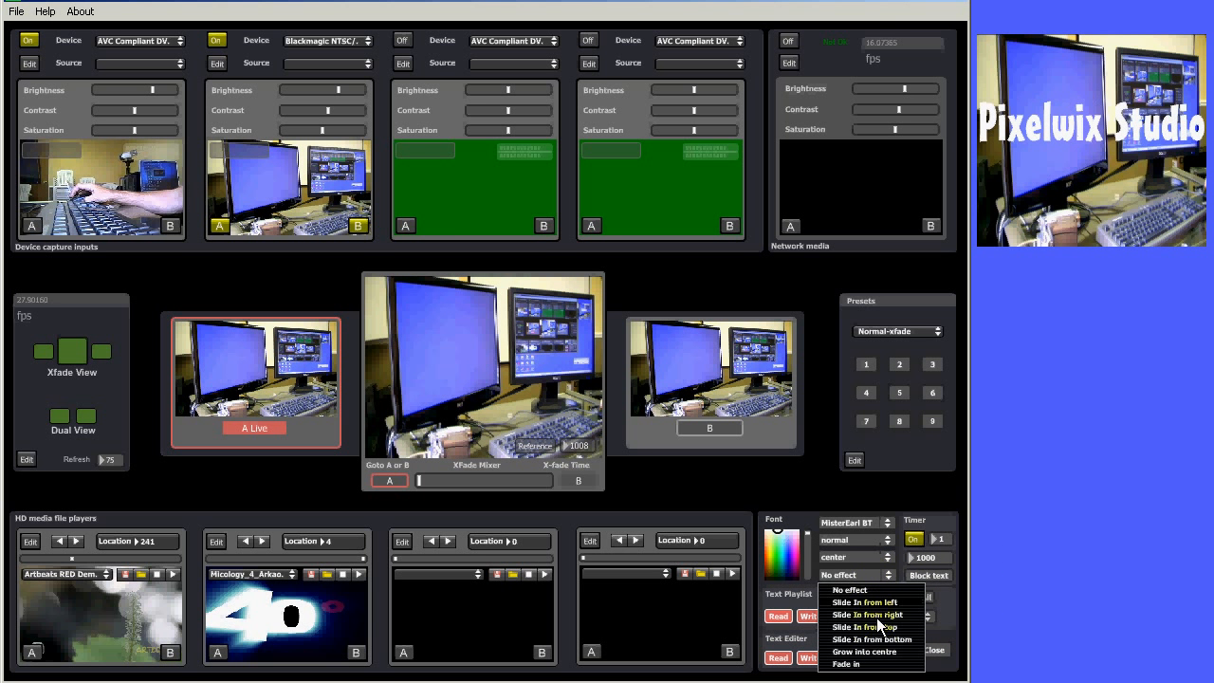
click(876, 653)
click(940, 651)
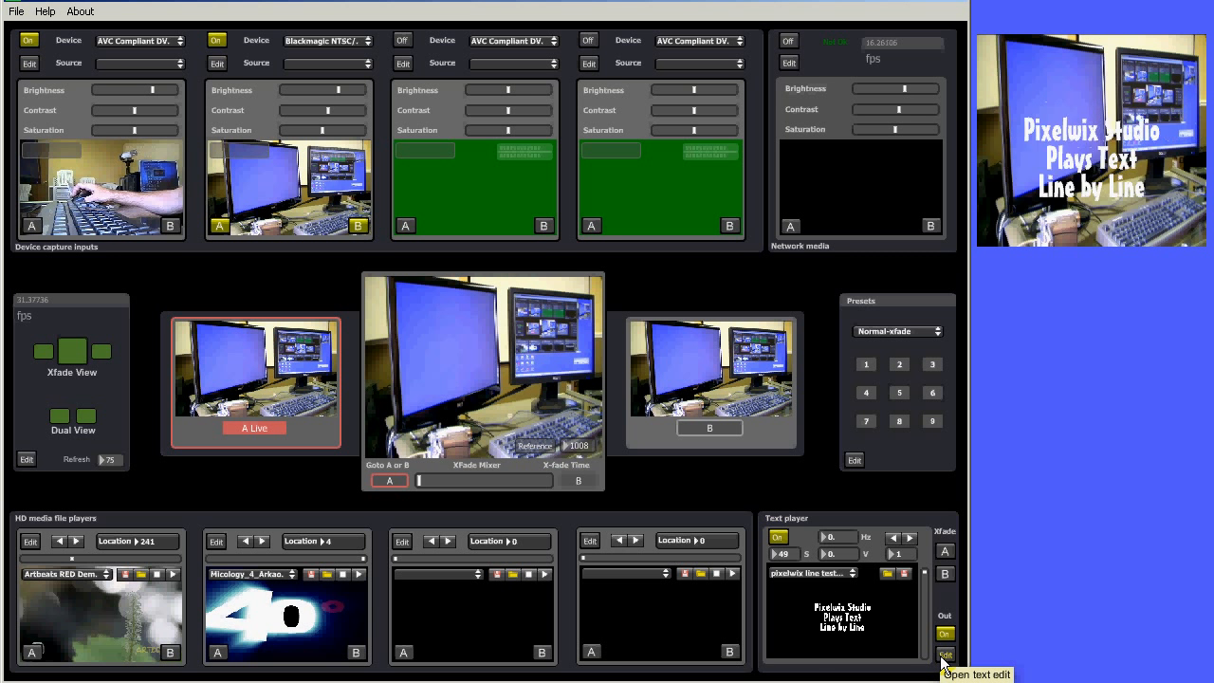
Turn off the auto-switch timer and advance to the pixelwix line test text file
click(944, 655)
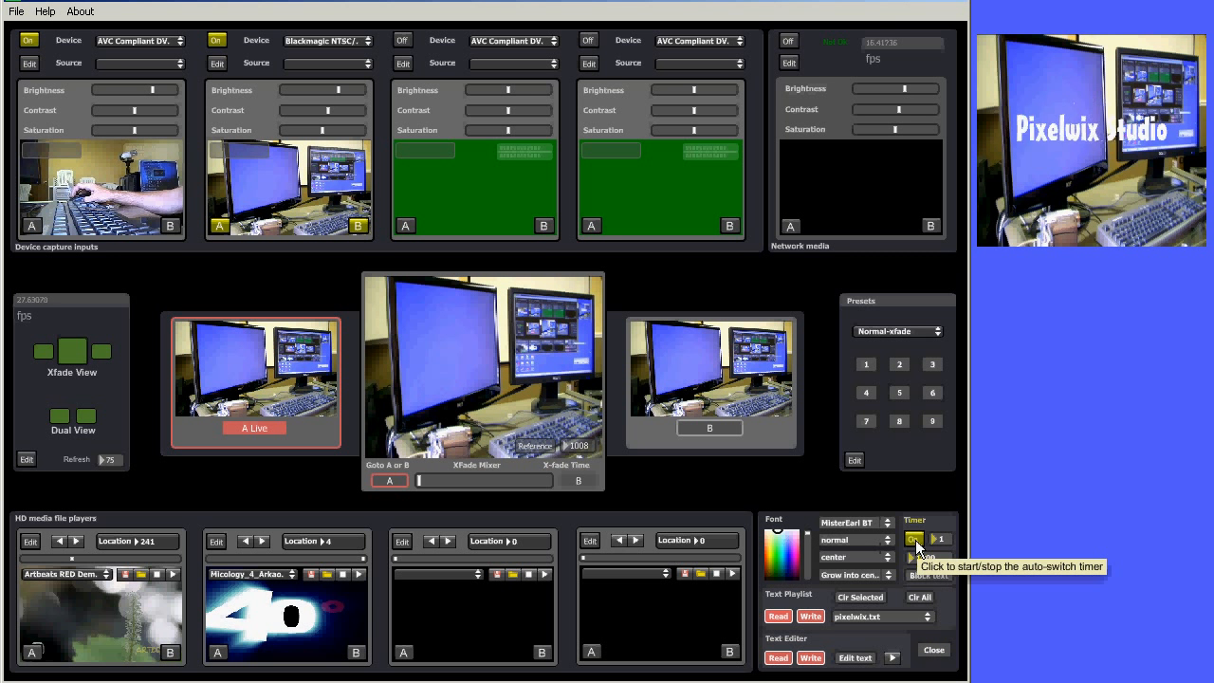
click(914, 539)
click(934, 651)
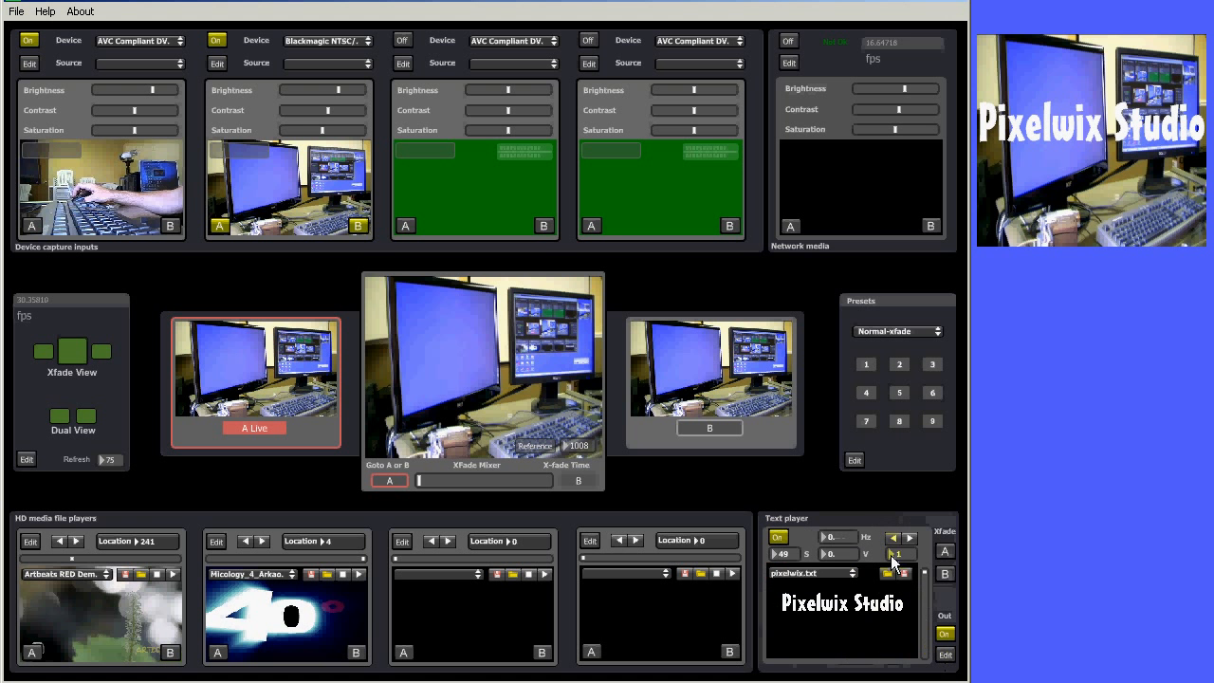
click(907, 539)
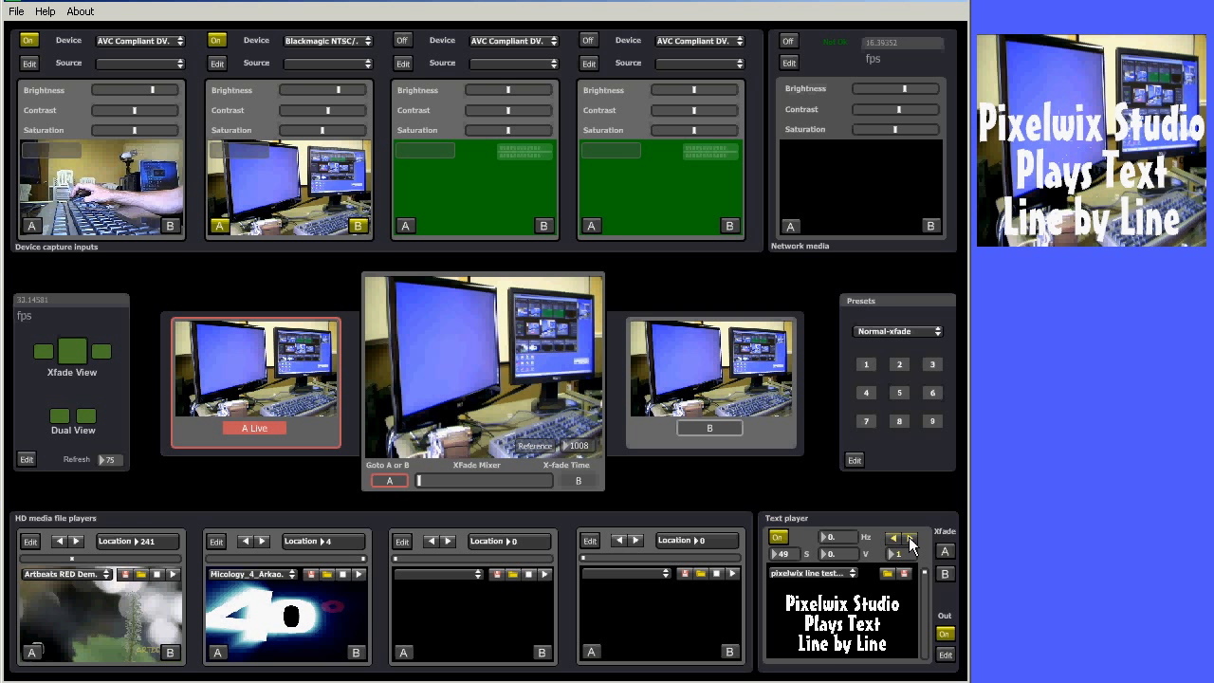
Switch the text output from block text to line text
click(945, 655)
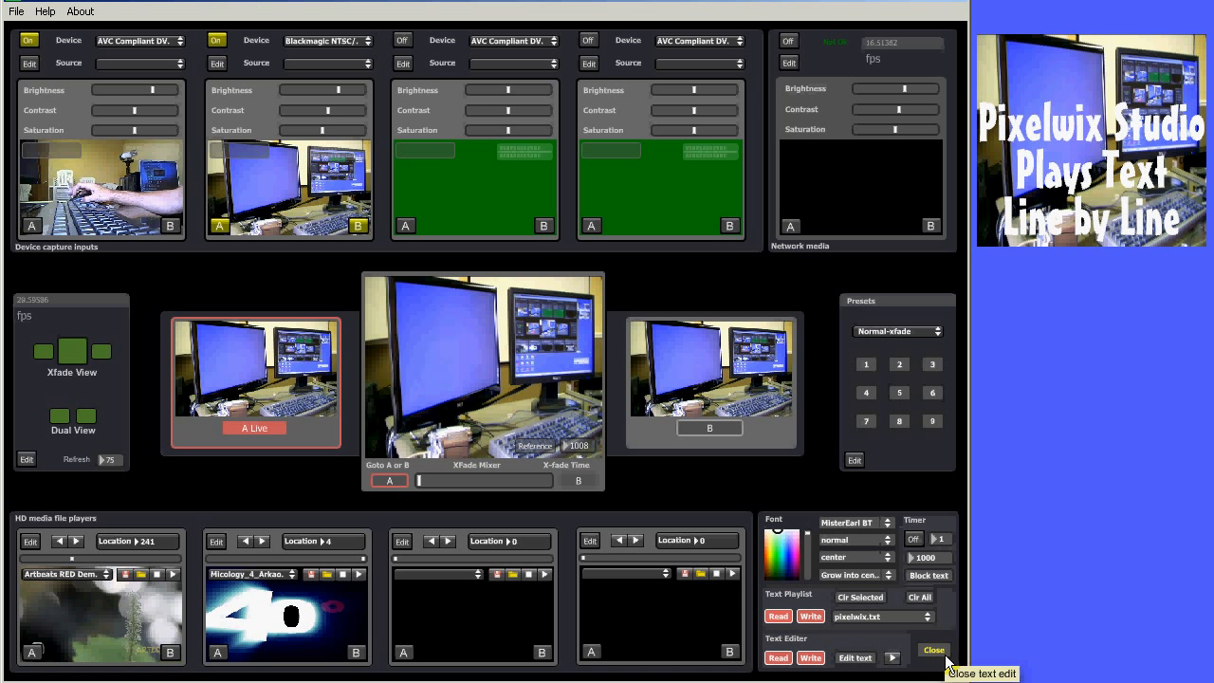
click(935, 575)
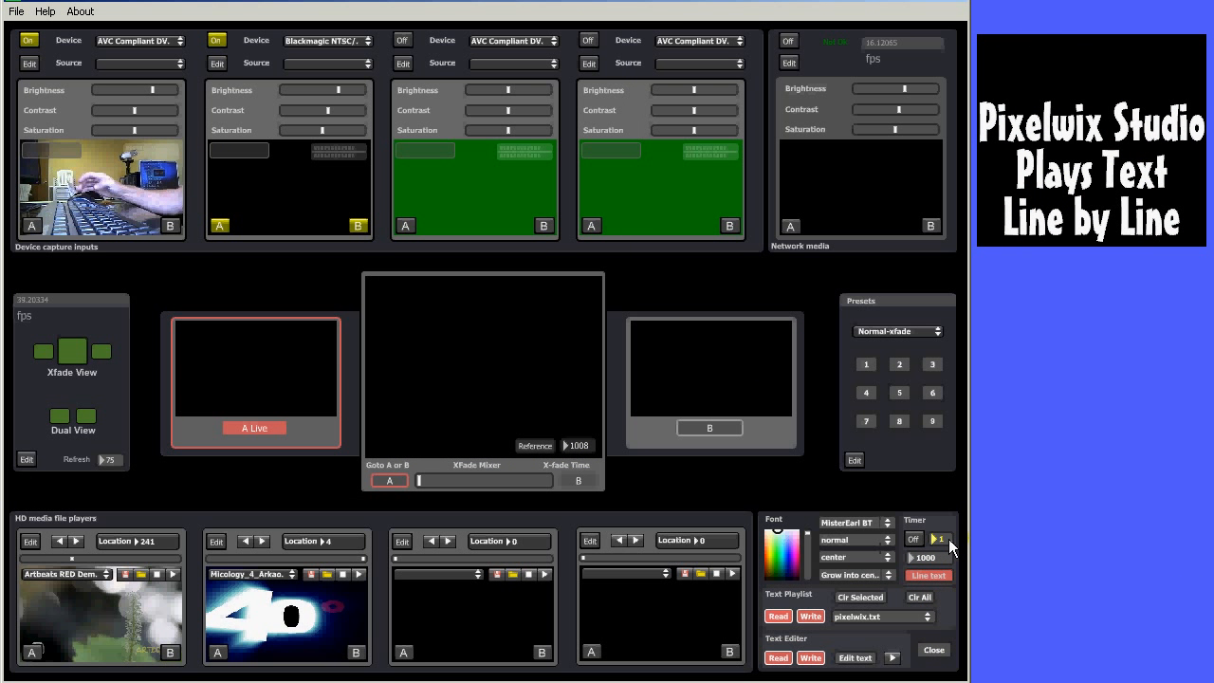
click(934, 651)
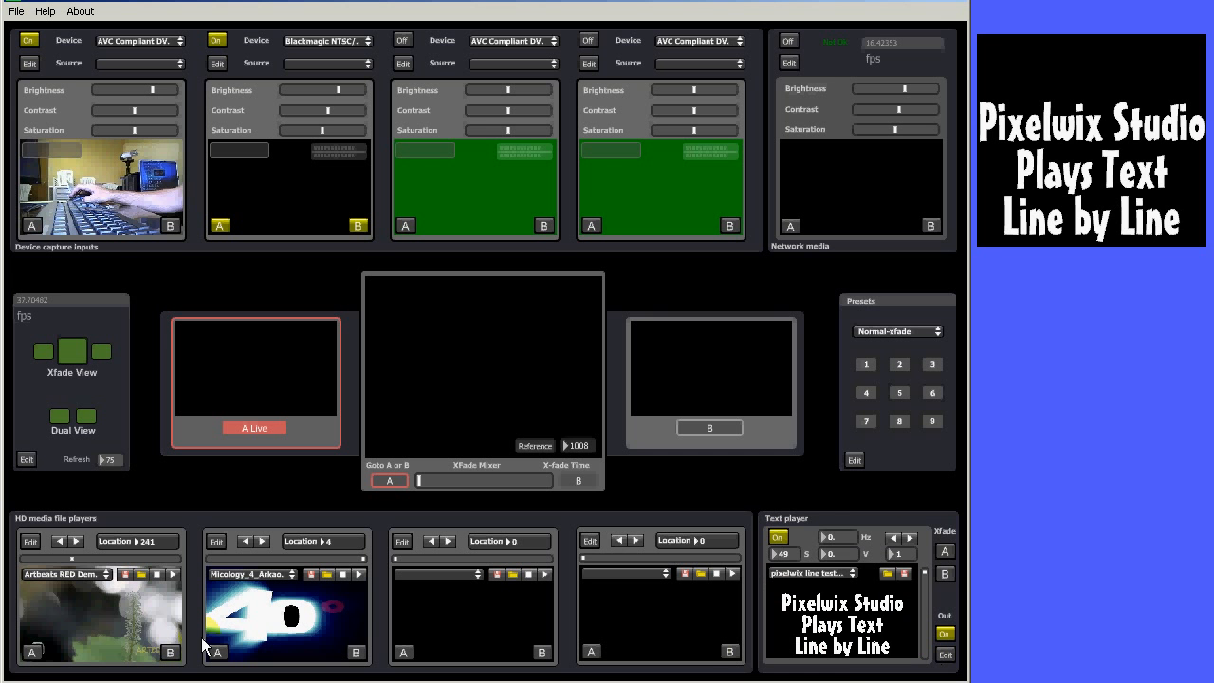
Route the second media file player to A and start its playback
click(219, 651)
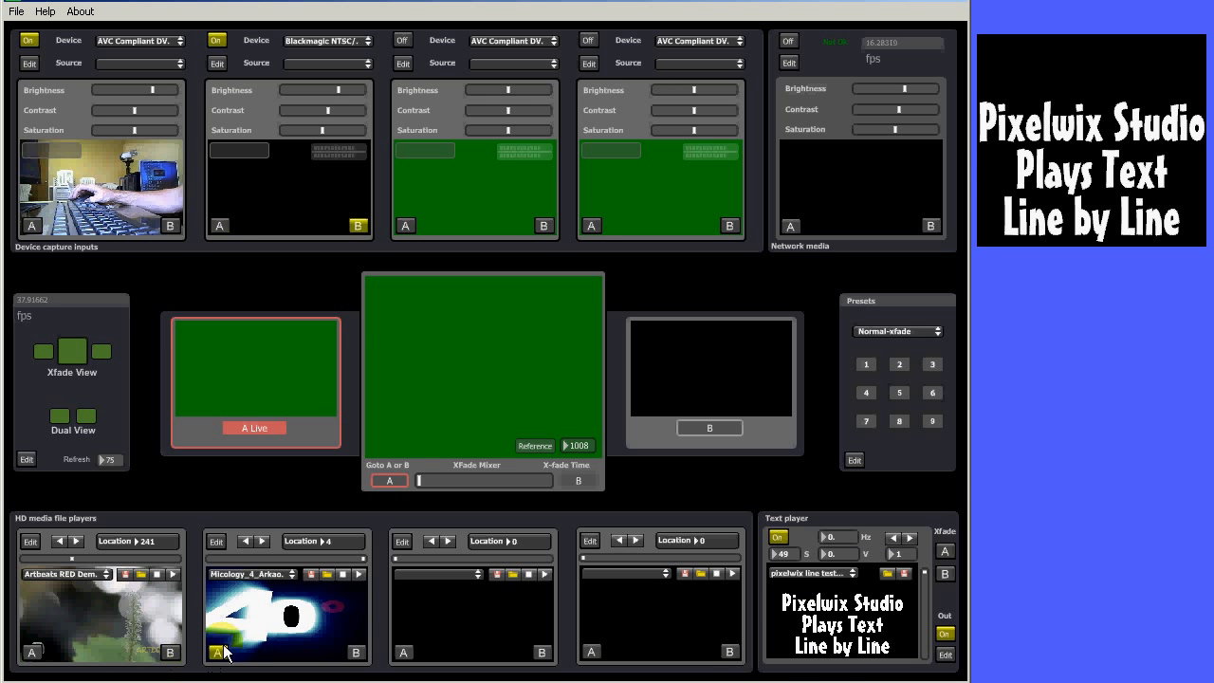
click(358, 571)
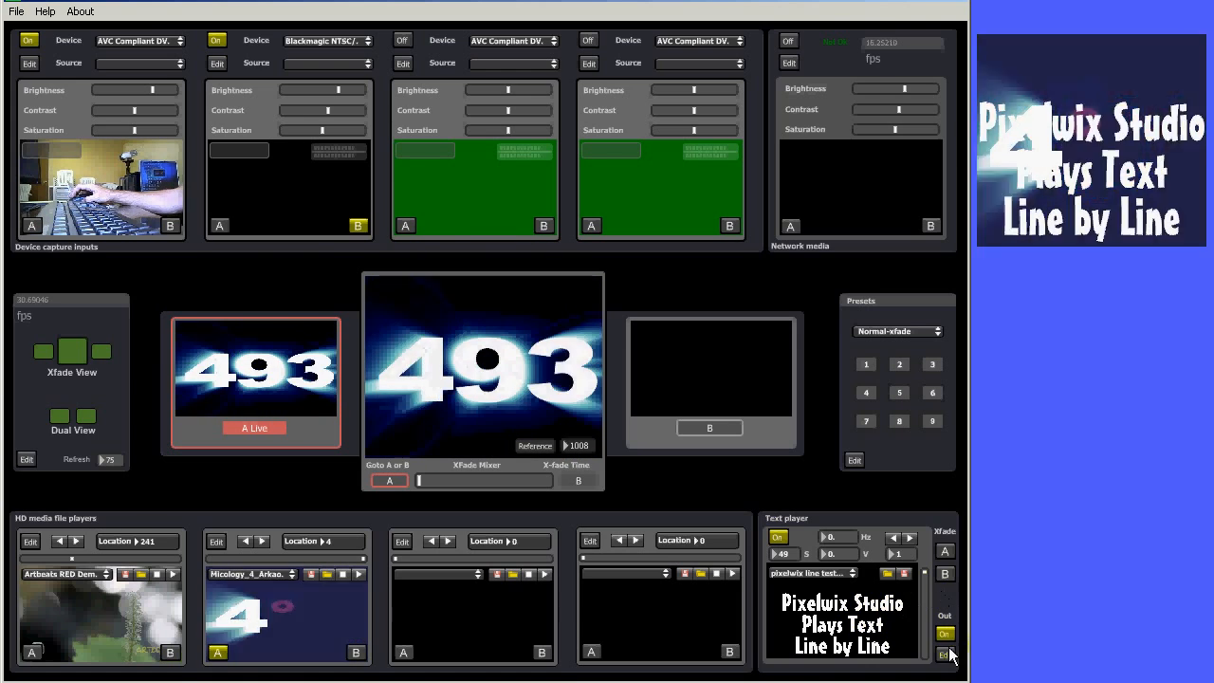
Advance one text line and set the text colour to pink
click(907, 538)
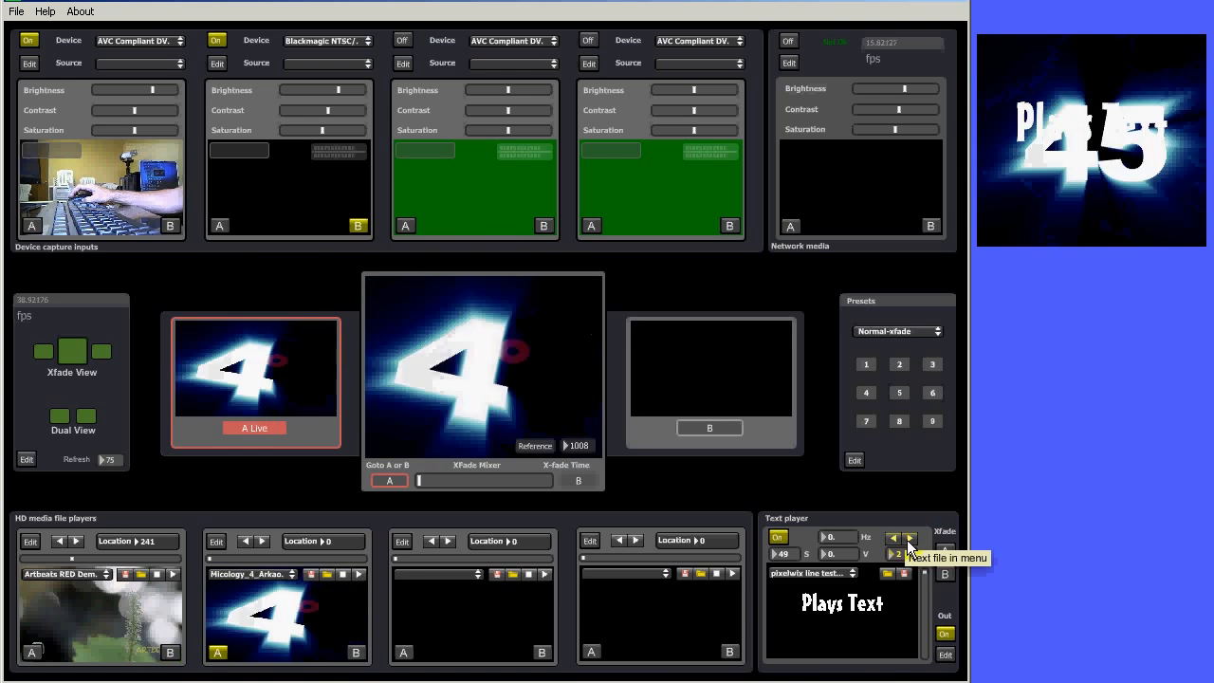
click(945, 654)
click(795, 556)
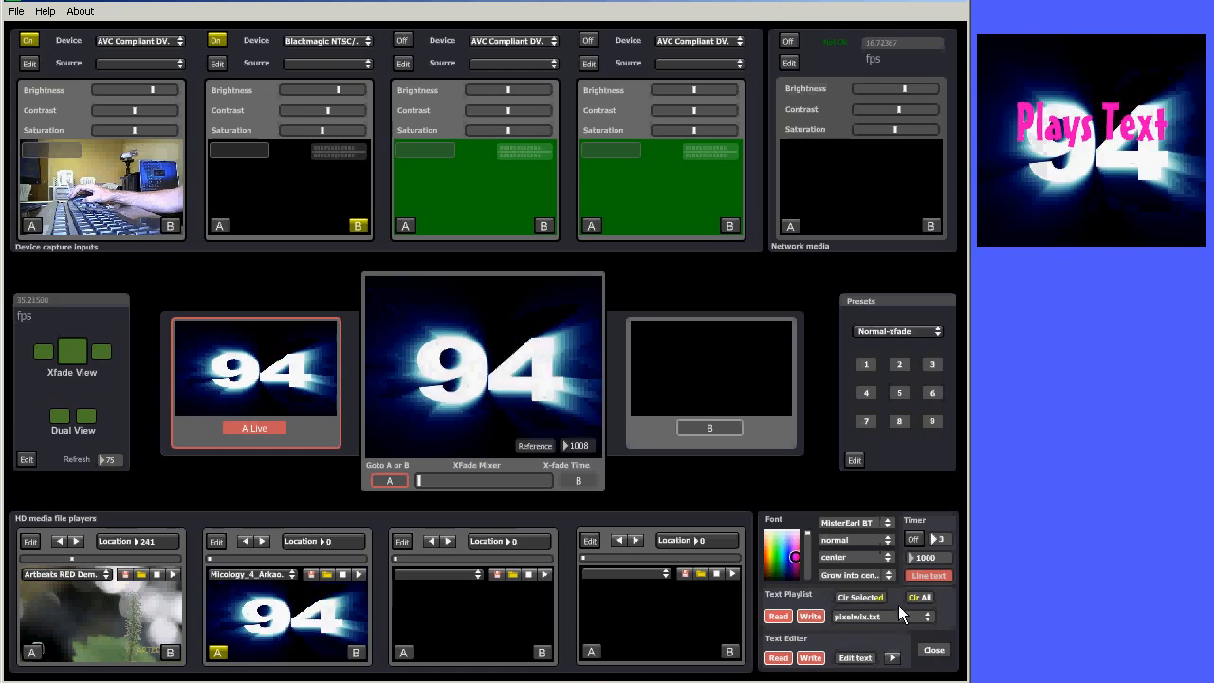
click(934, 650)
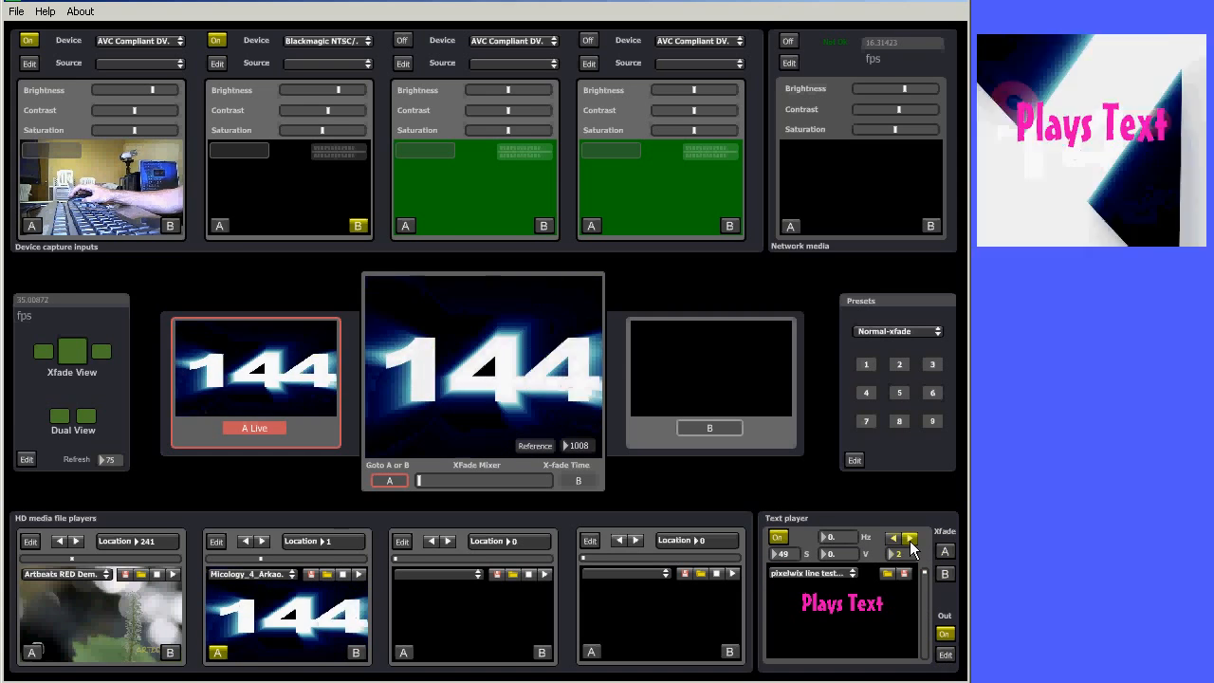
Step through the text file line by line
click(909, 540)
click(910, 540)
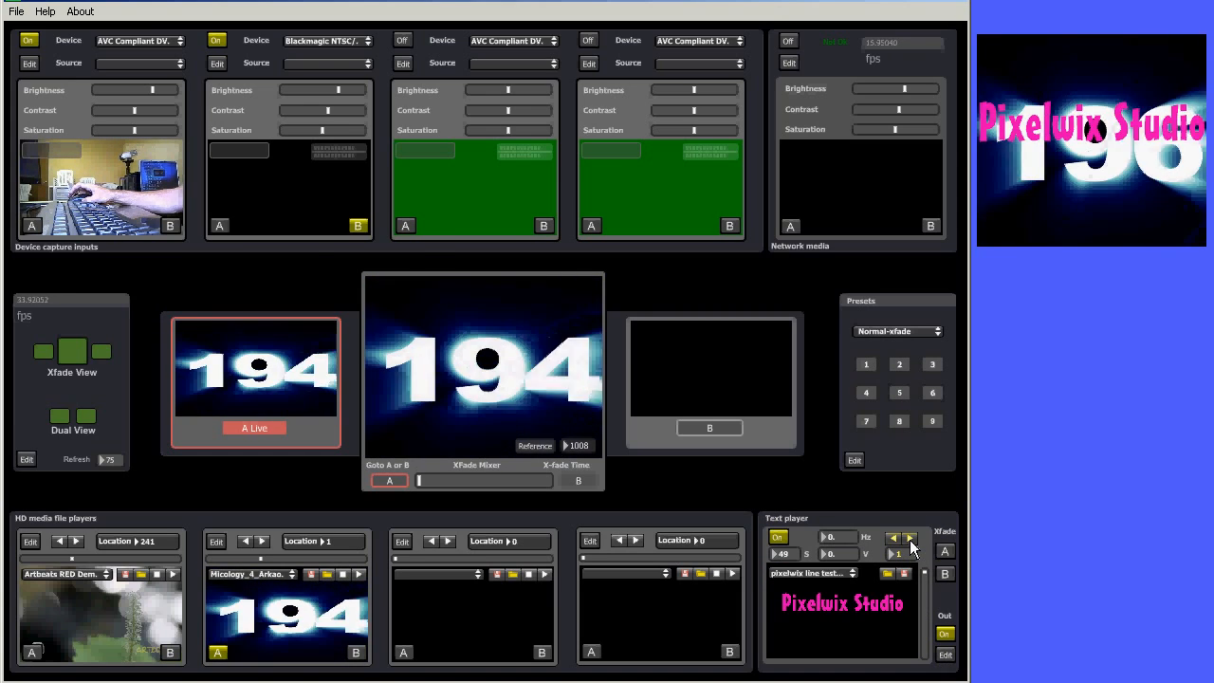
click(909, 540)
click(908, 539)
click(908, 539)
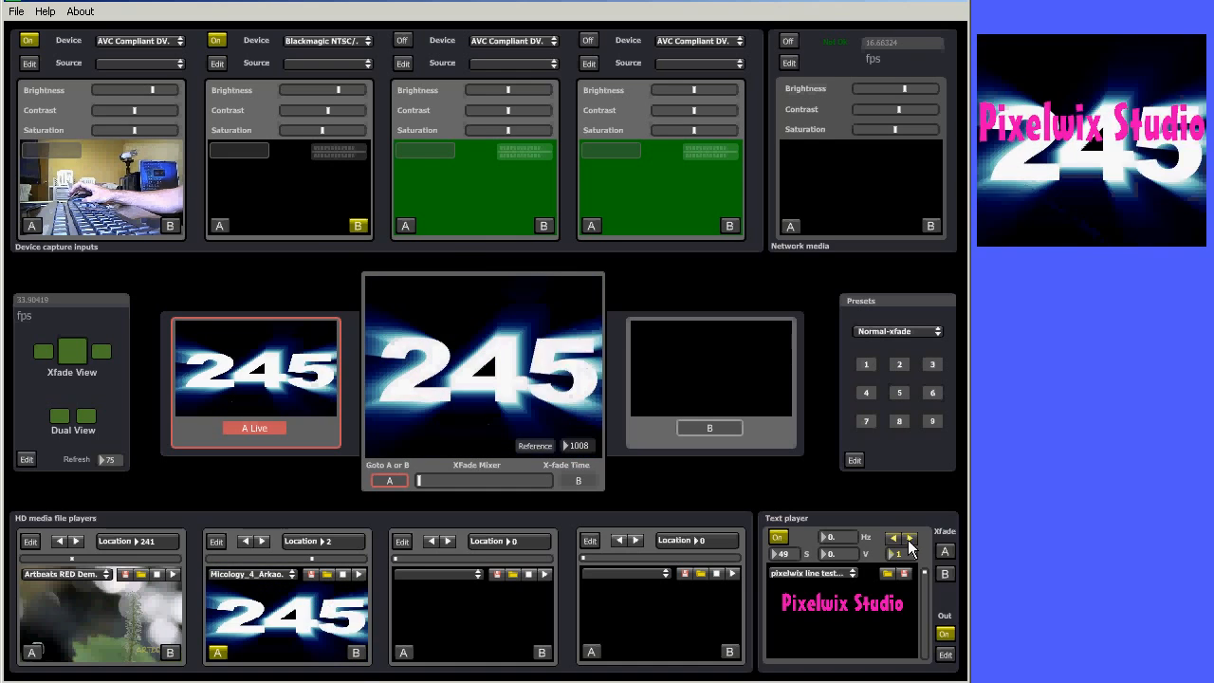
click(907, 540)
click(907, 540)
click(906, 539)
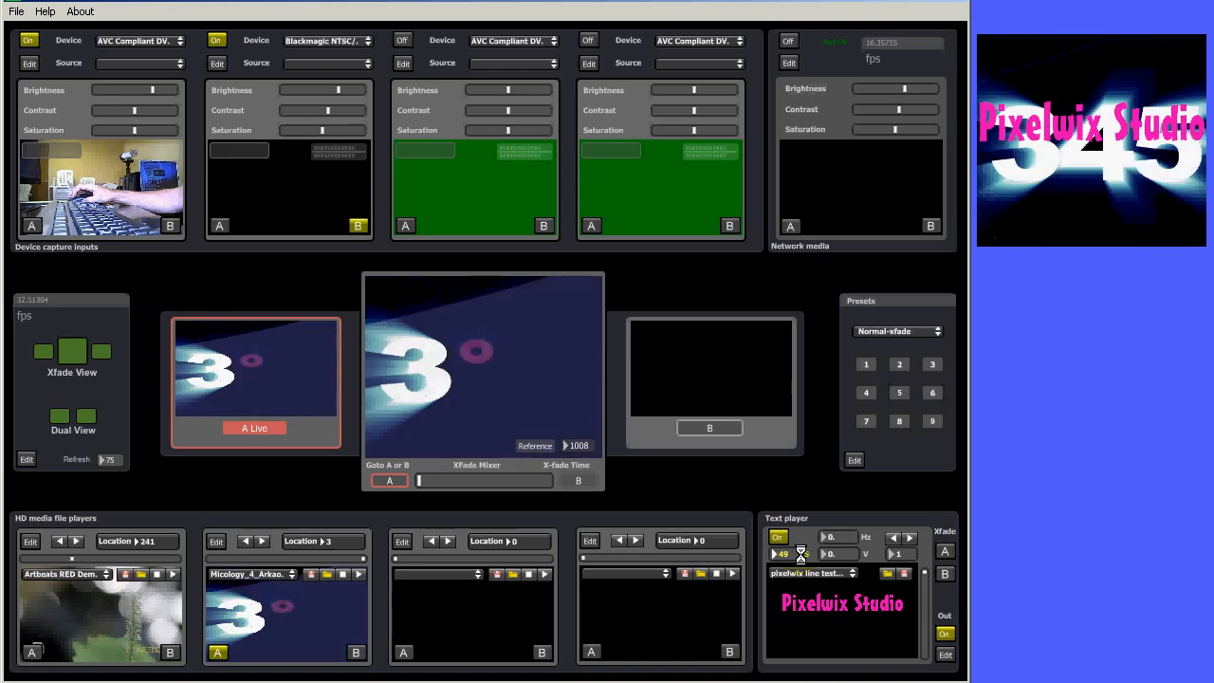
Lower the text to a vertical offset of -0.784 and send the text to A
drag(847, 556, 842, 682)
drag(925, 576, 910, 616)
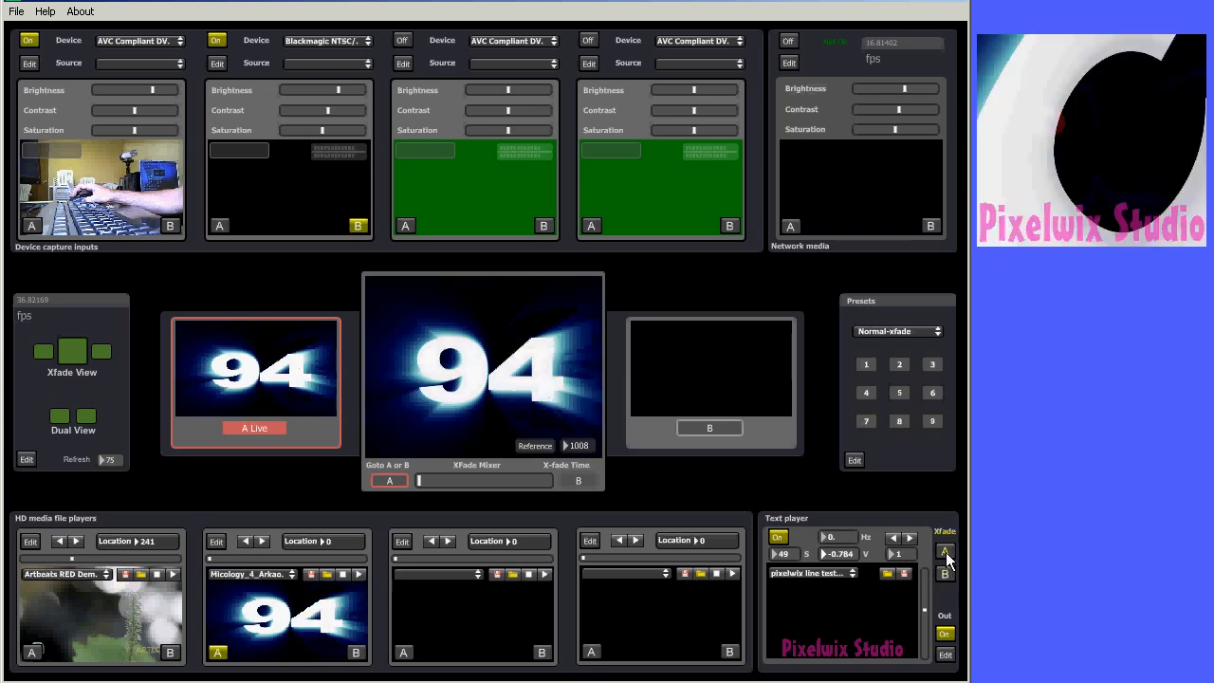
click(945, 552)
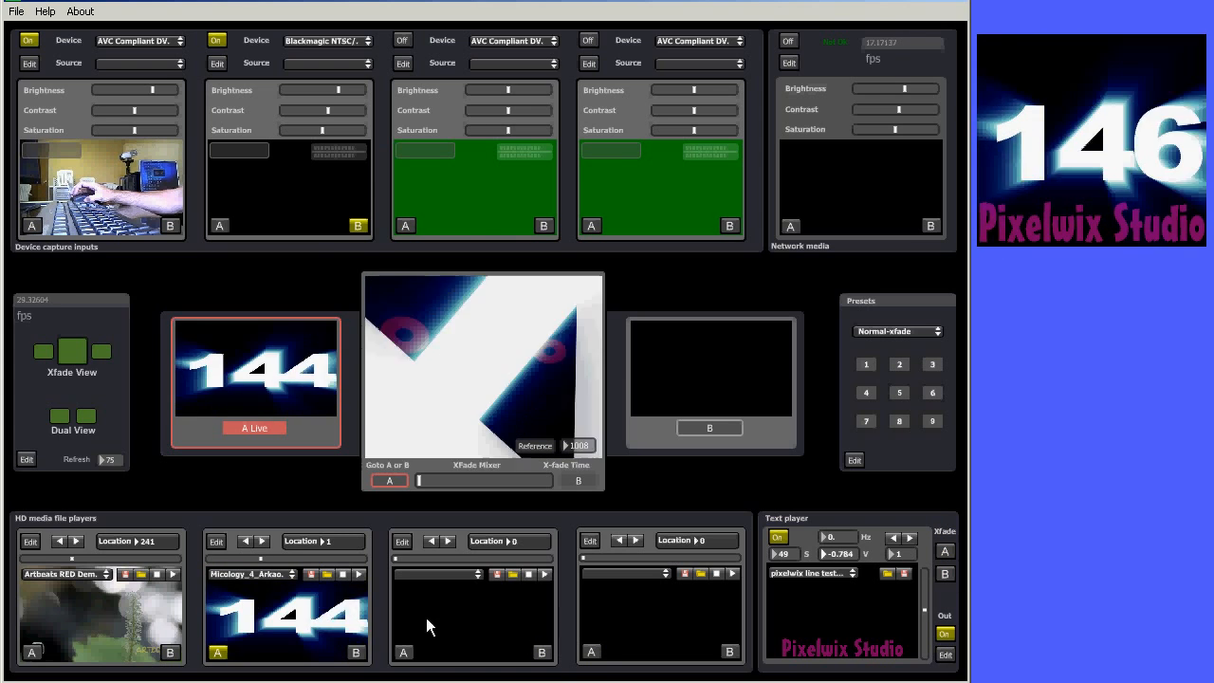
Route the first capture input and the text to B, and crossfade the output to B
click(169, 225)
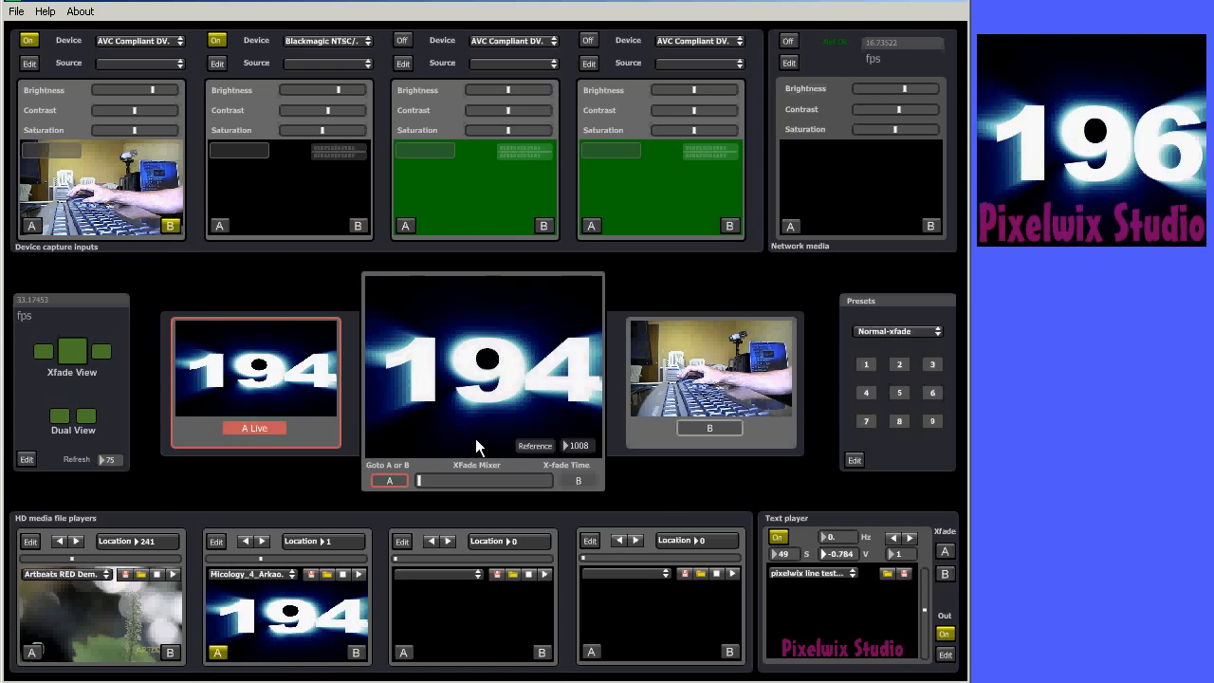
click(943, 575)
drag(432, 481, 664, 428)
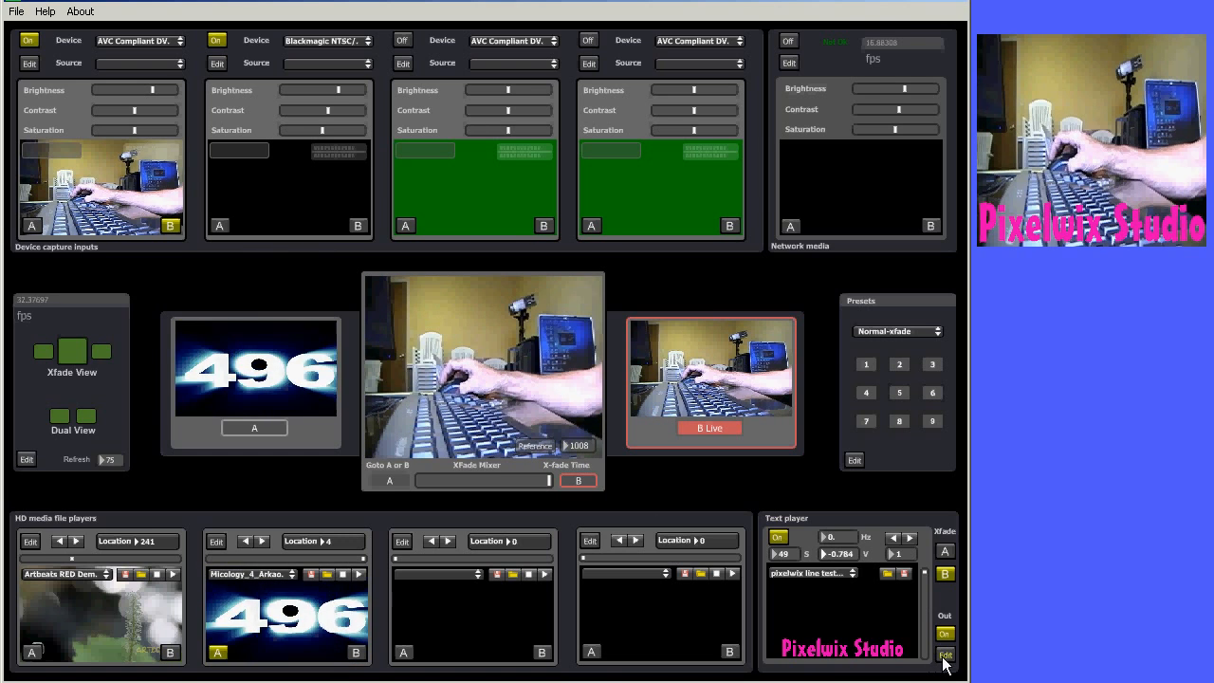
Apply preset 1, then preset 2 for a split dual view, and remove the text from B
click(863, 364)
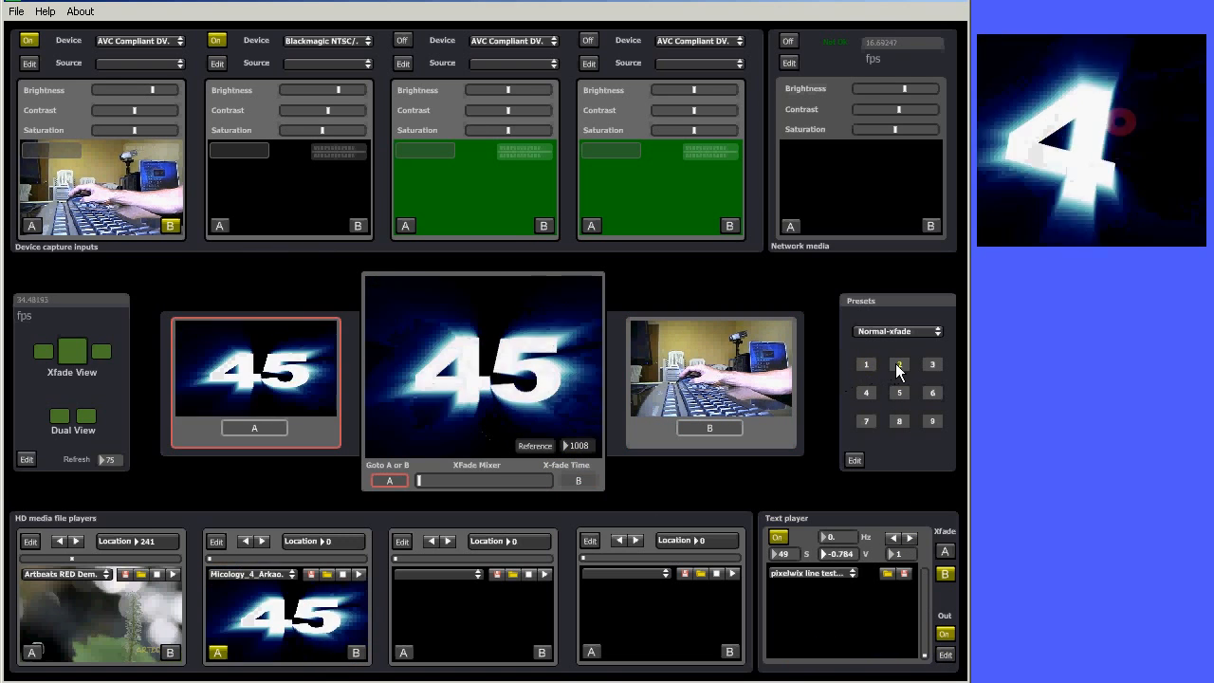
click(899, 364)
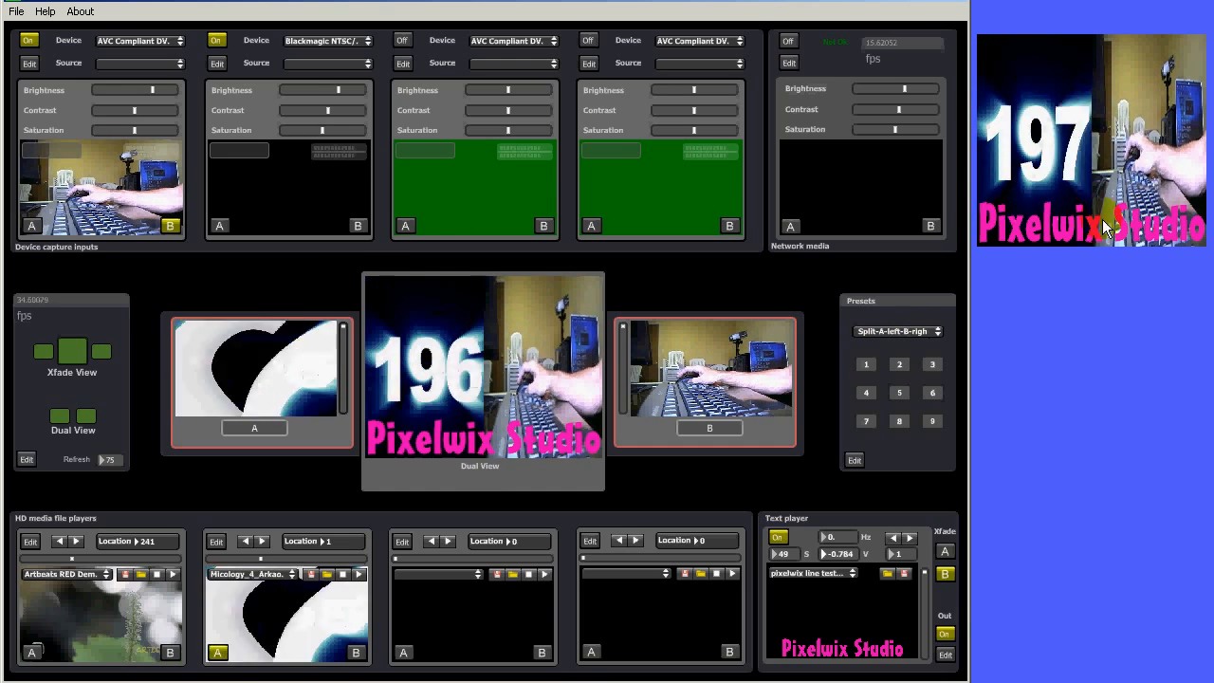
click(946, 578)
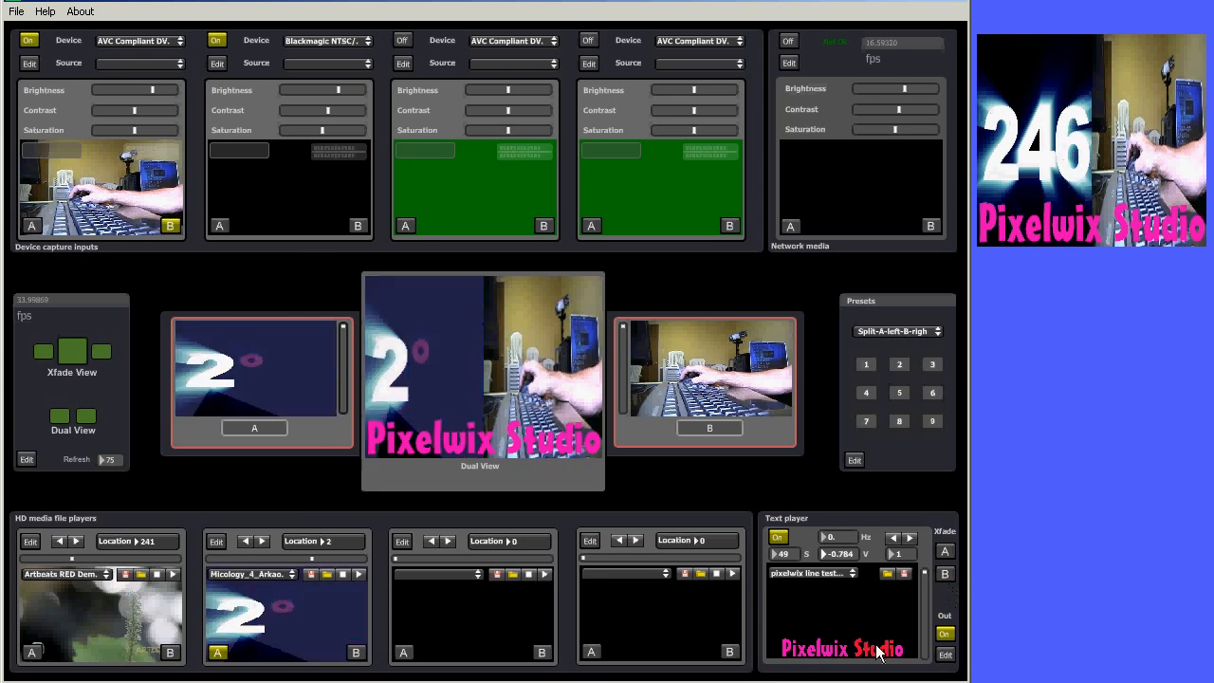
click(27, 459)
drag(41, 351, 35, 379)
click(31, 494)
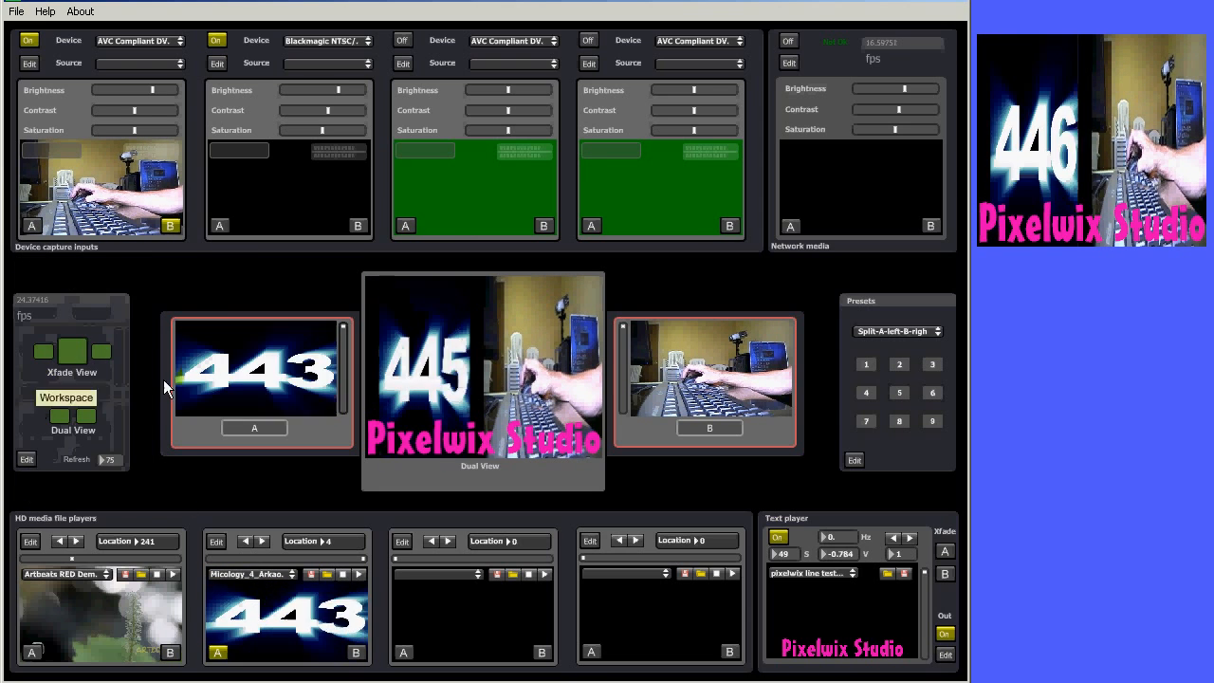
Try presets 3 and 4, then return to the split preset 2
click(895, 368)
click(894, 368)
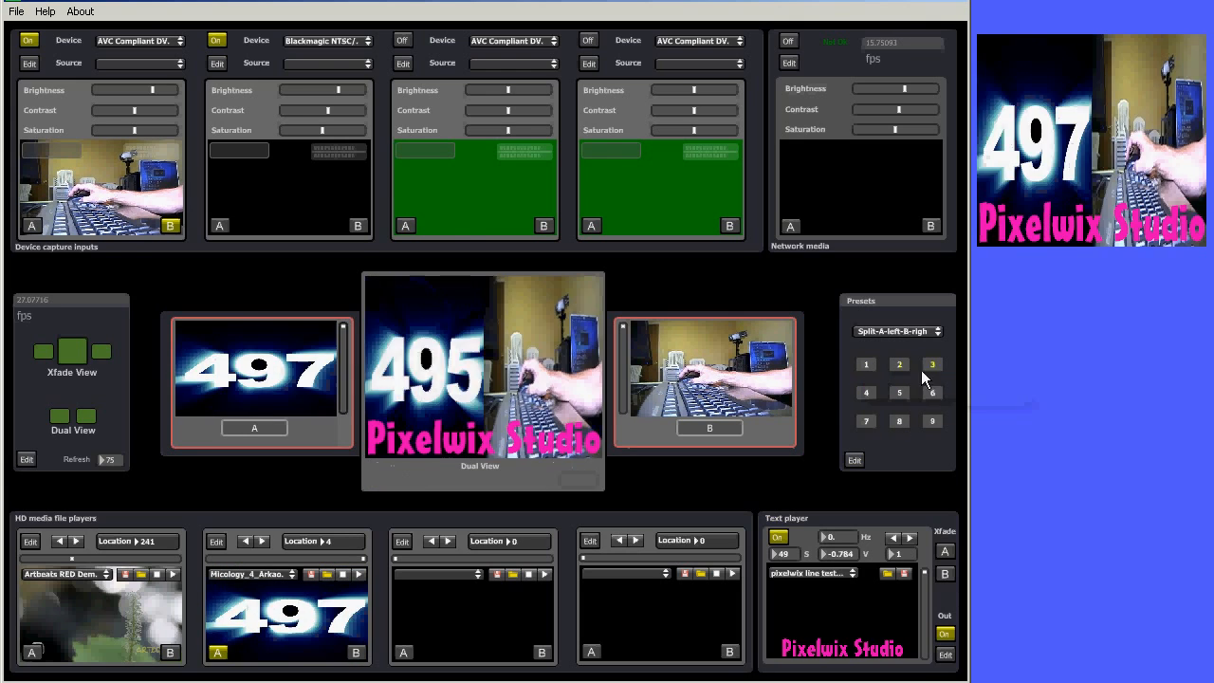
click(933, 369)
click(903, 367)
click(874, 395)
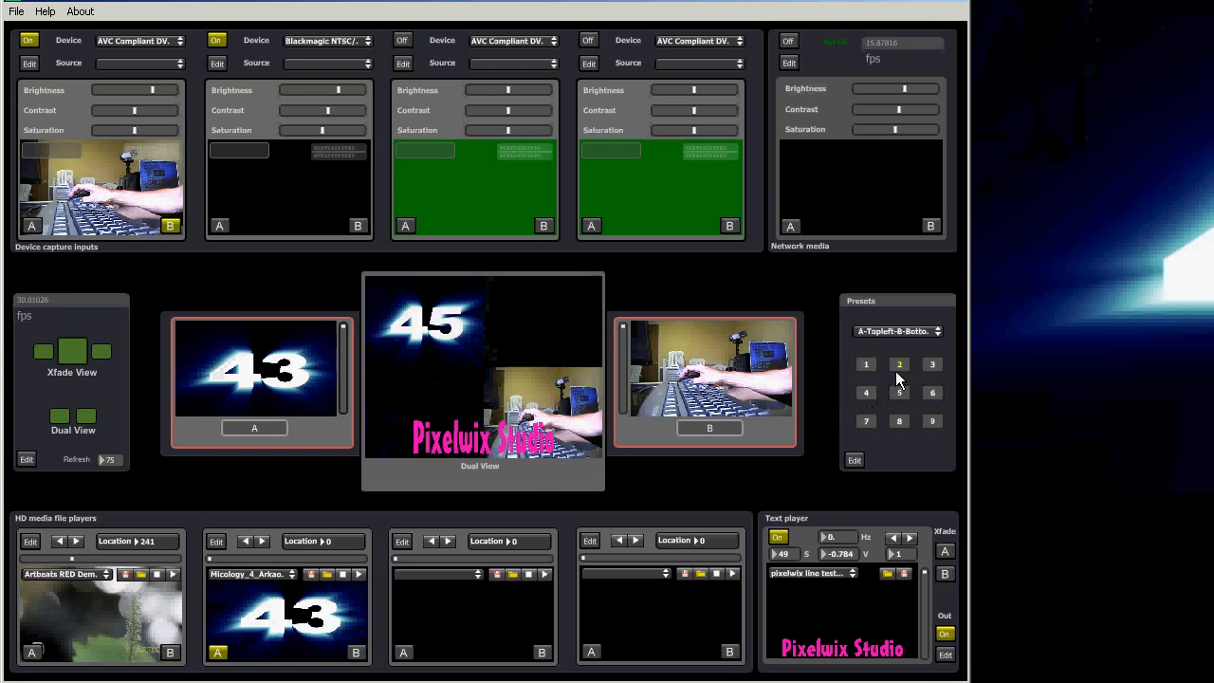
click(897, 368)
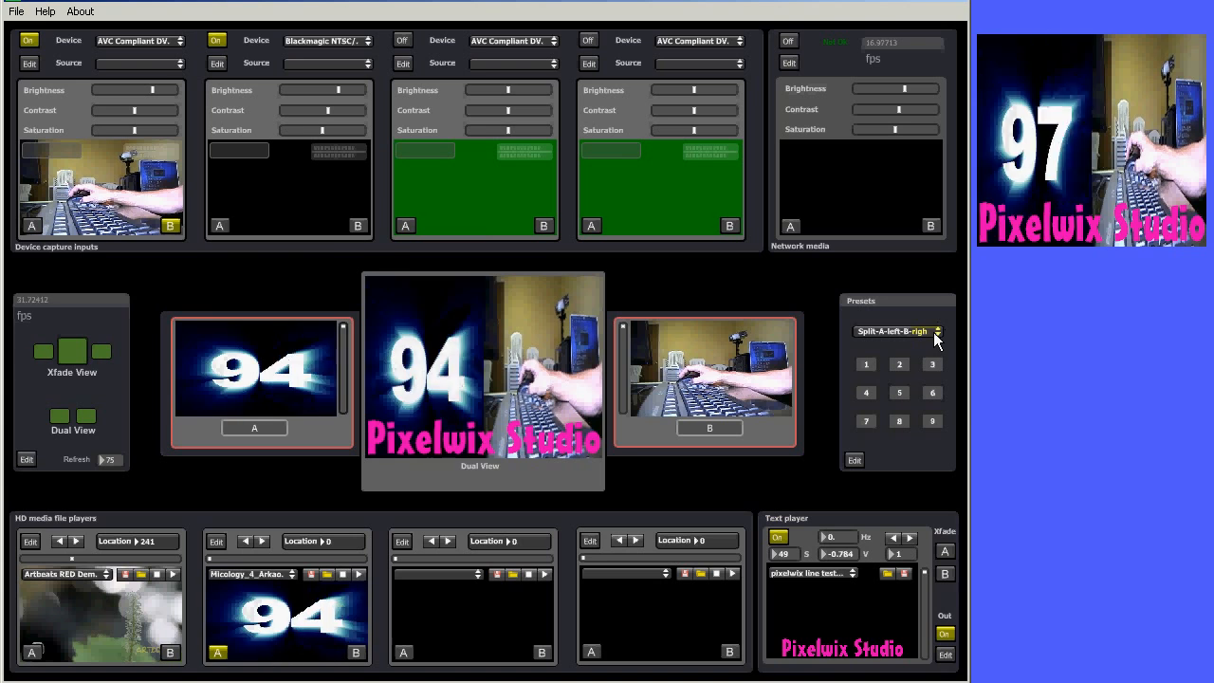
Choose Split-A-left-B-right from the preset list and open the presets' edit options
click(932, 331)
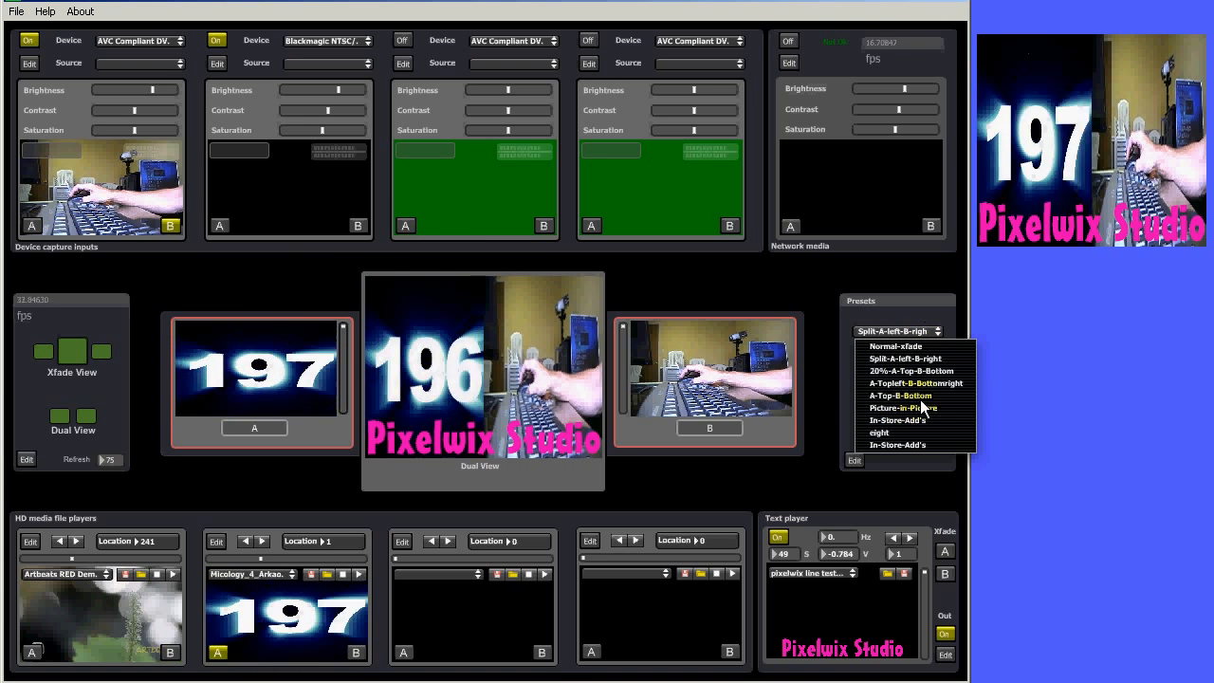
click(894, 359)
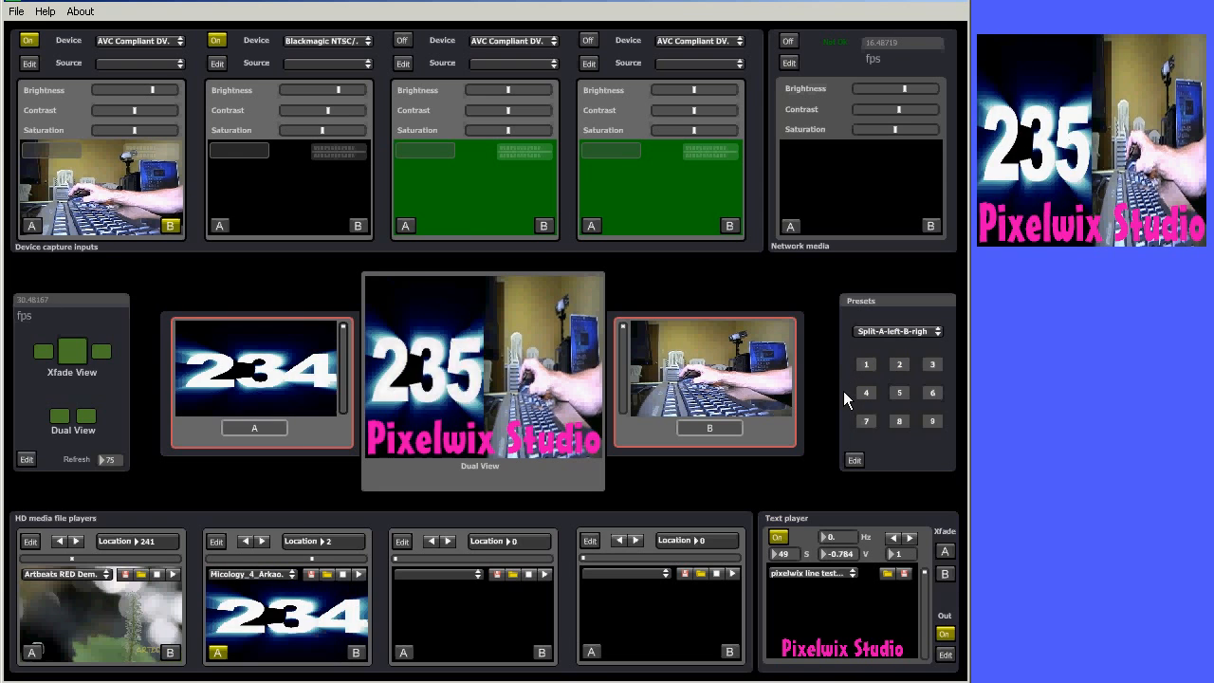
click(853, 460)
click(868, 455)
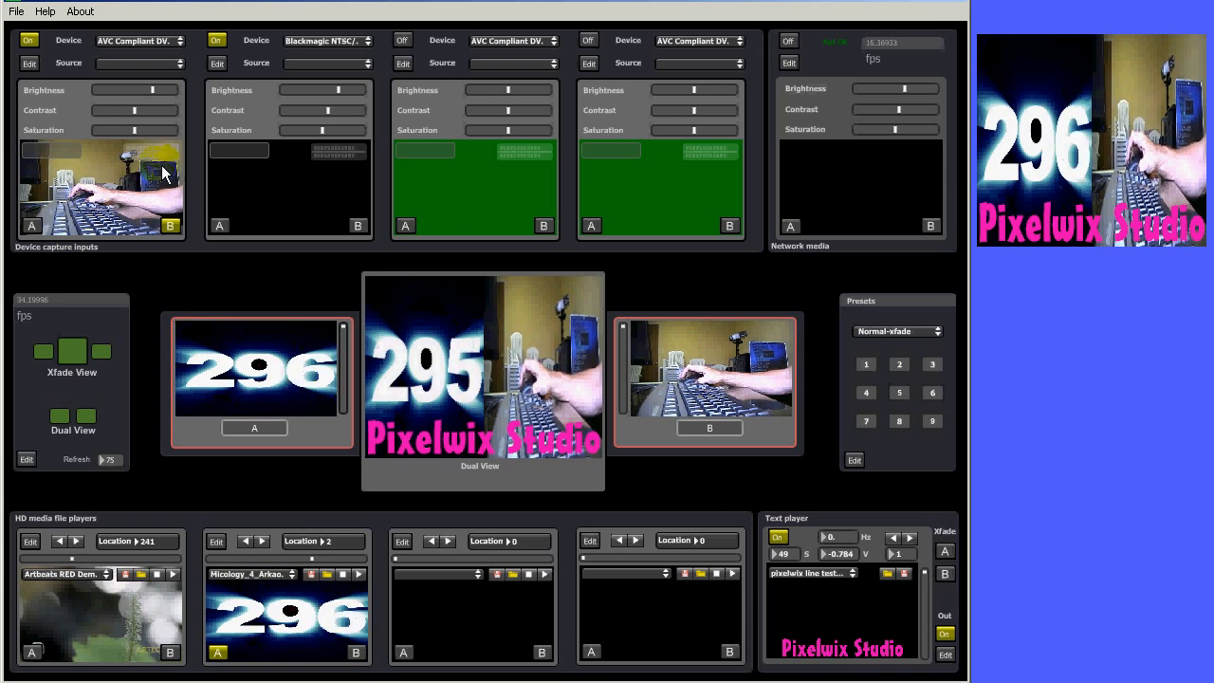